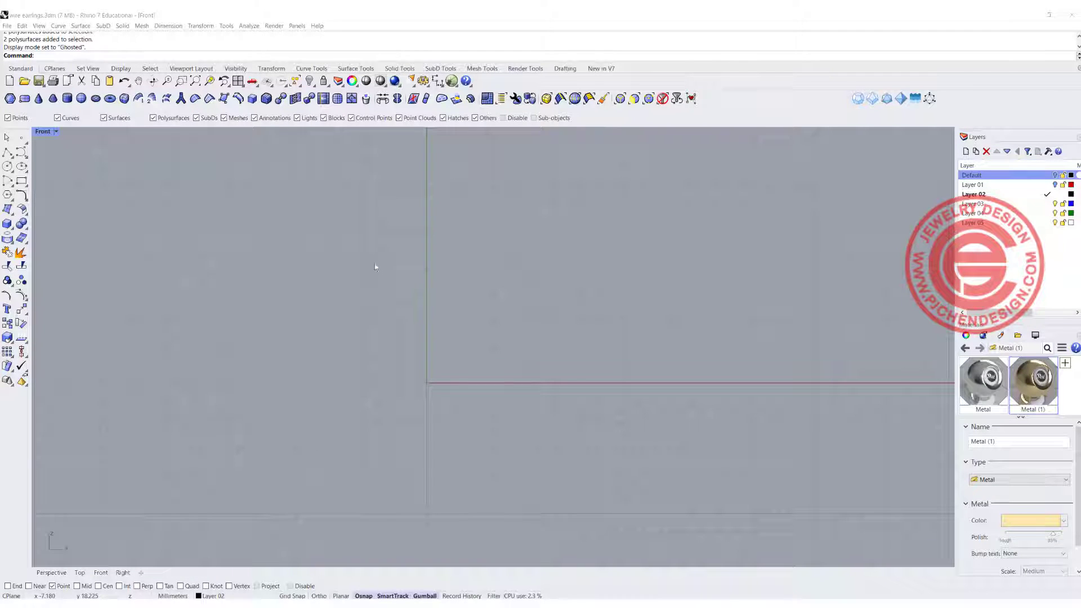
Draw a circle centred on the origin in the Front view, about 38 mm in diameter
left_click(7, 166)
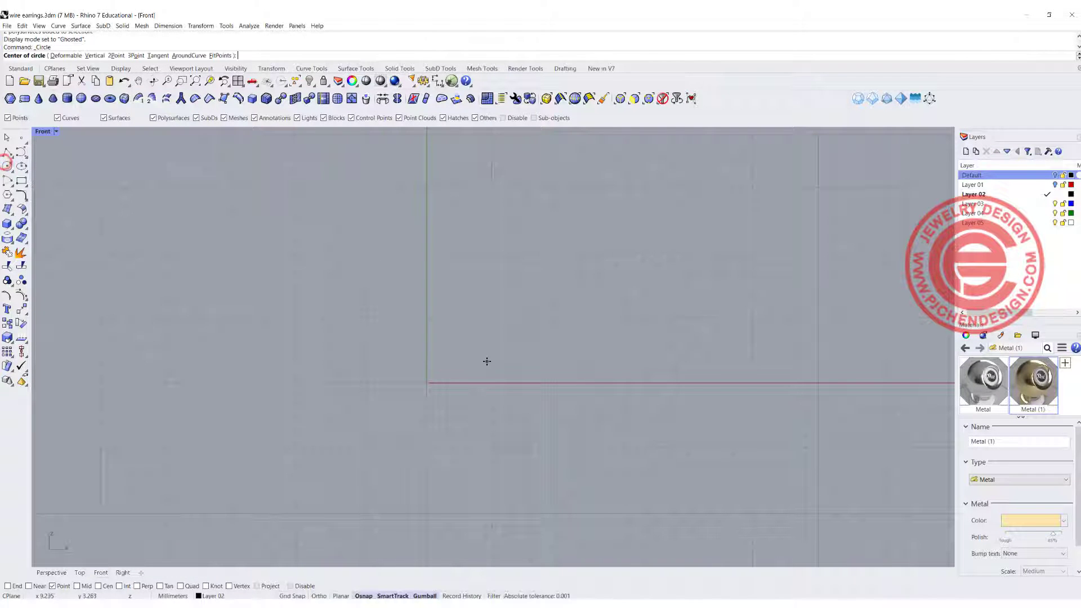
type("0")
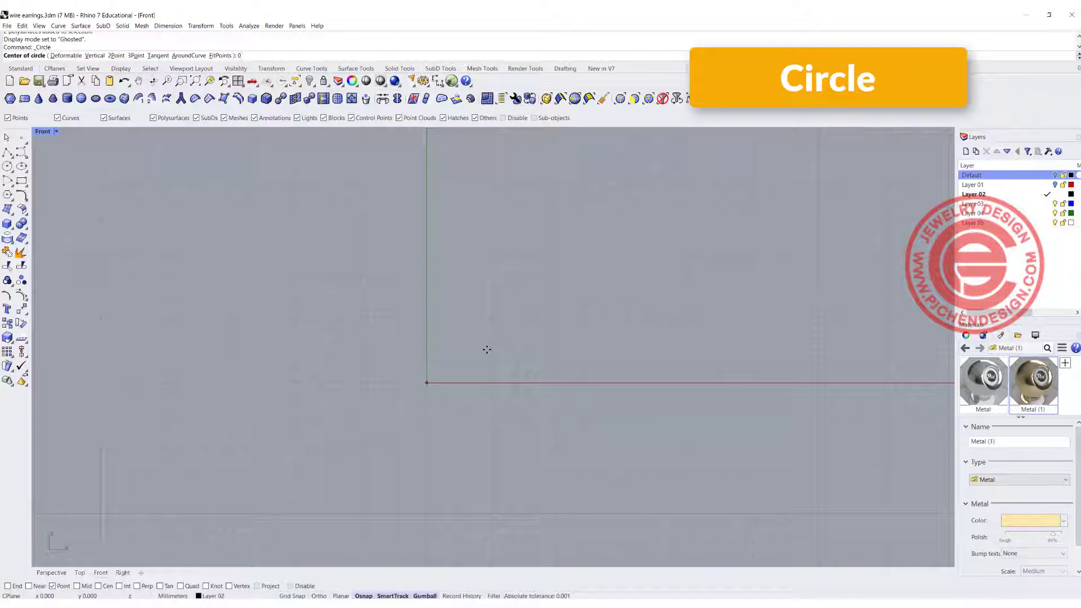
key("Return")
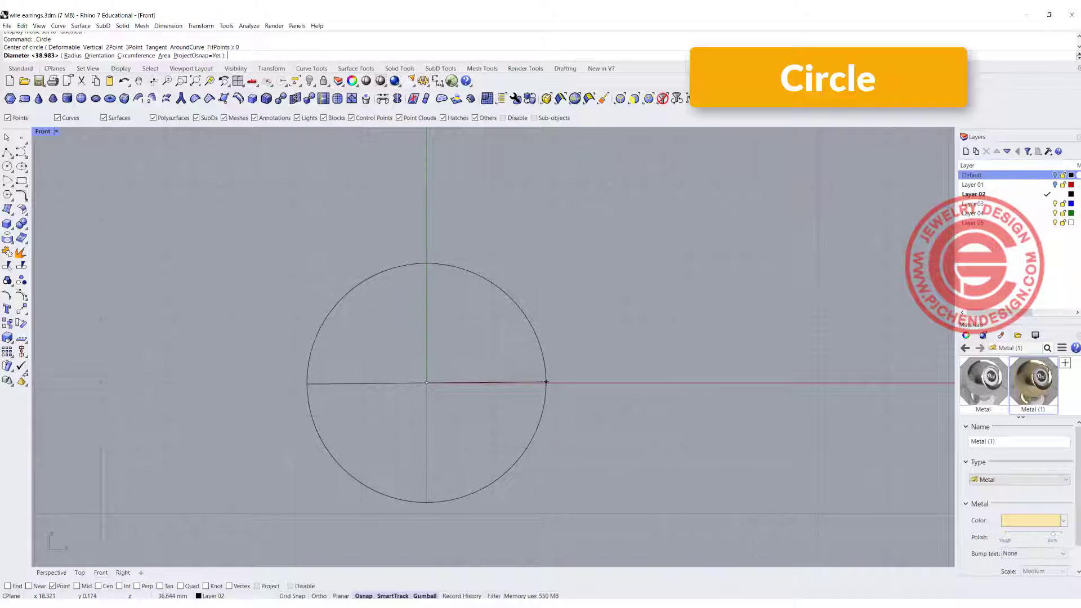
key("F8")
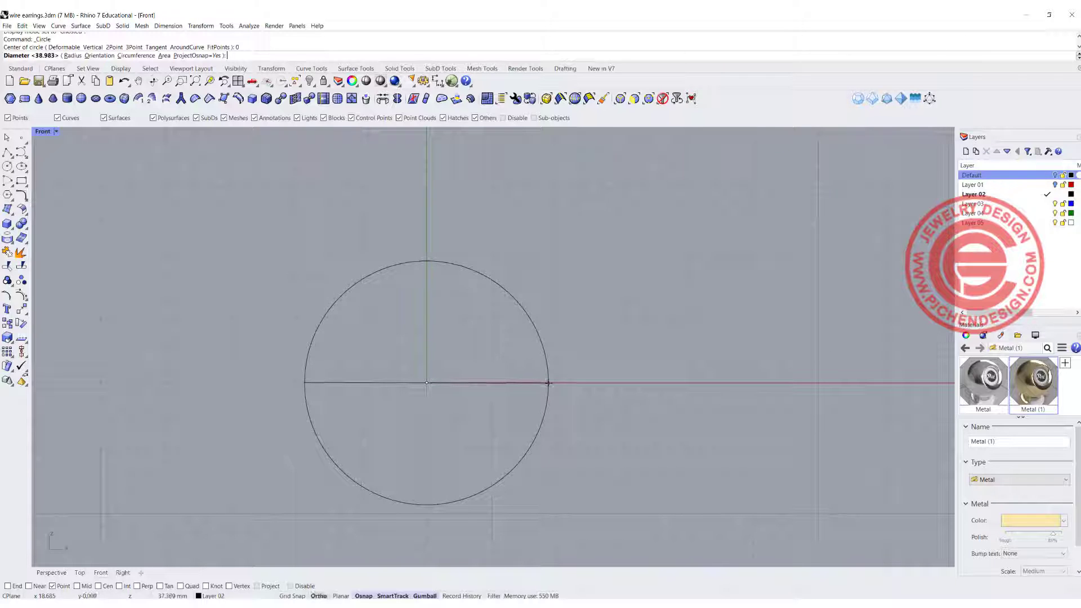
left_click(551, 383)
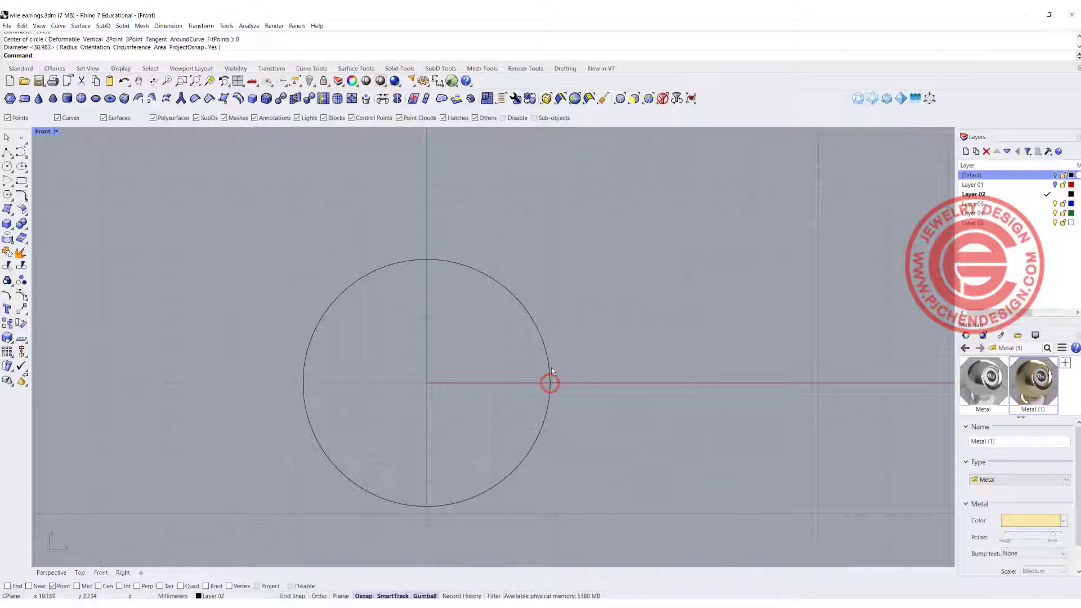
Offset the circle 2 mm inward to create a smaller concentric circle
left_click(548, 367)
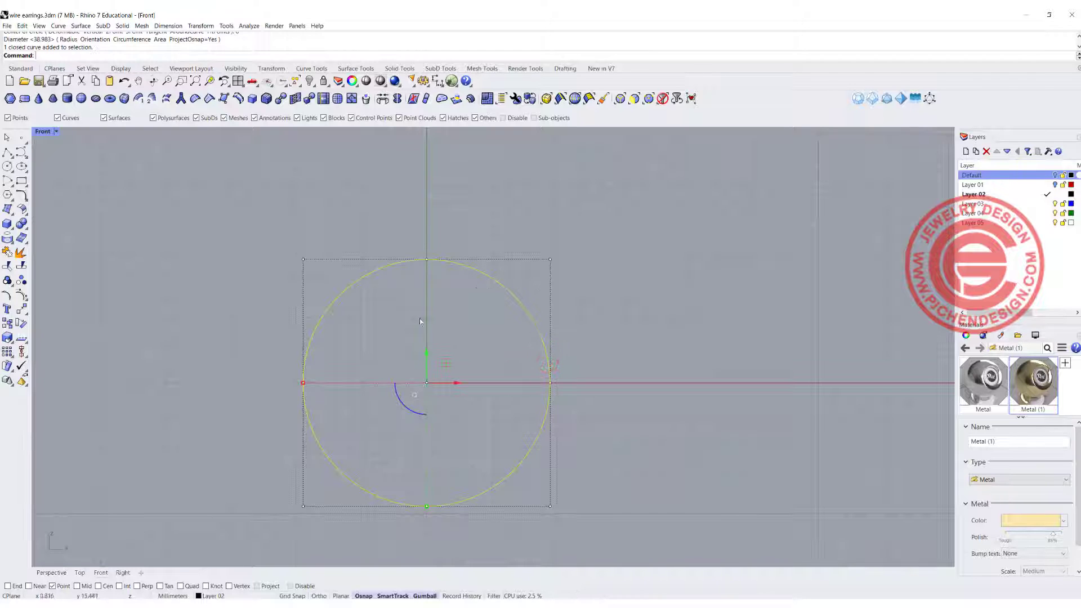
left_click(22, 196)
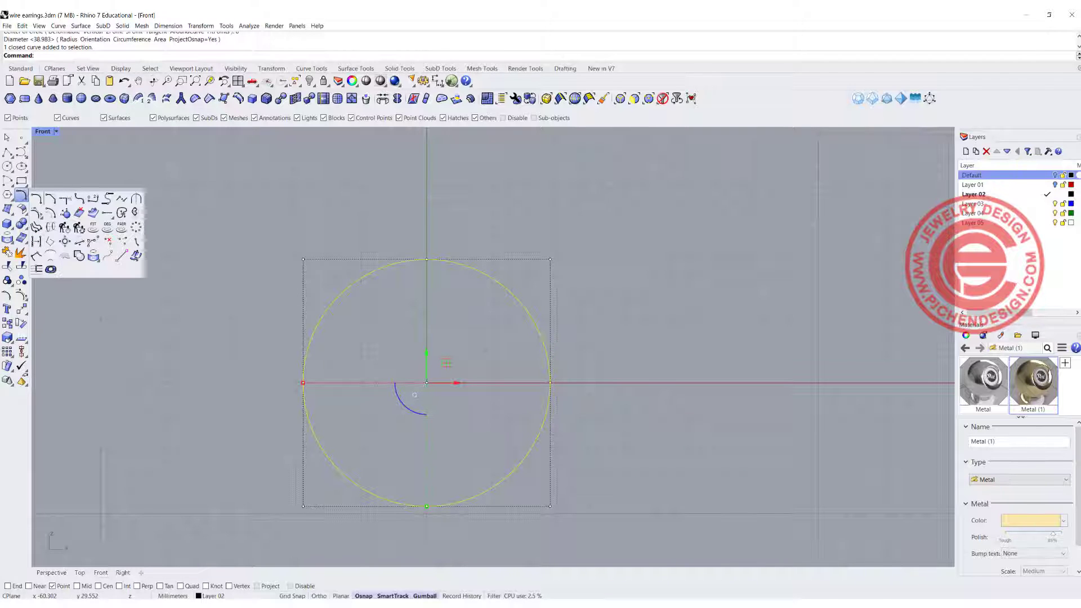
left_click(54, 215)
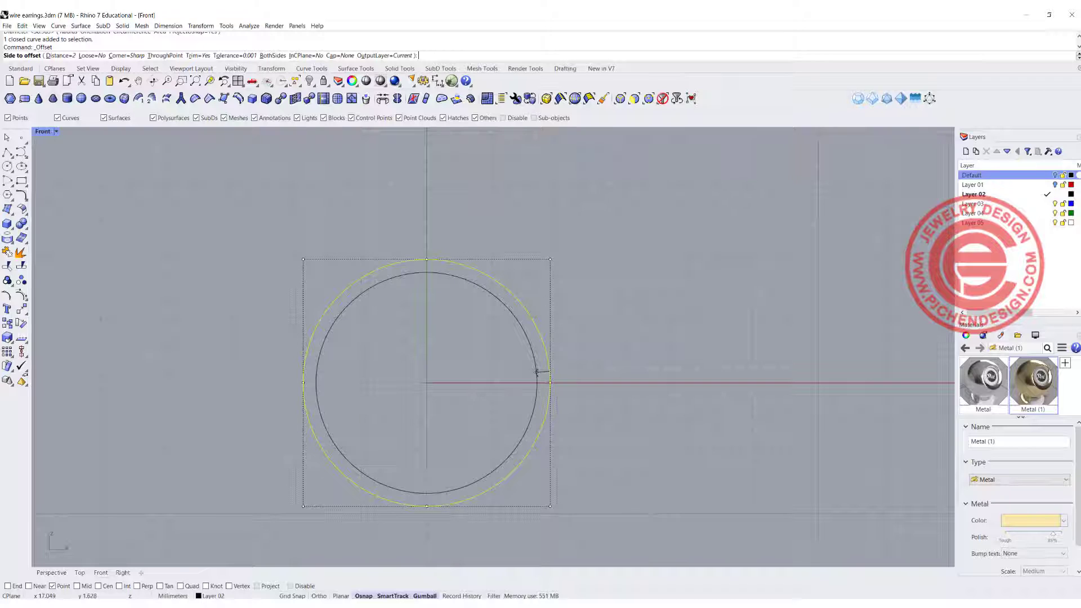
left_click(536, 372)
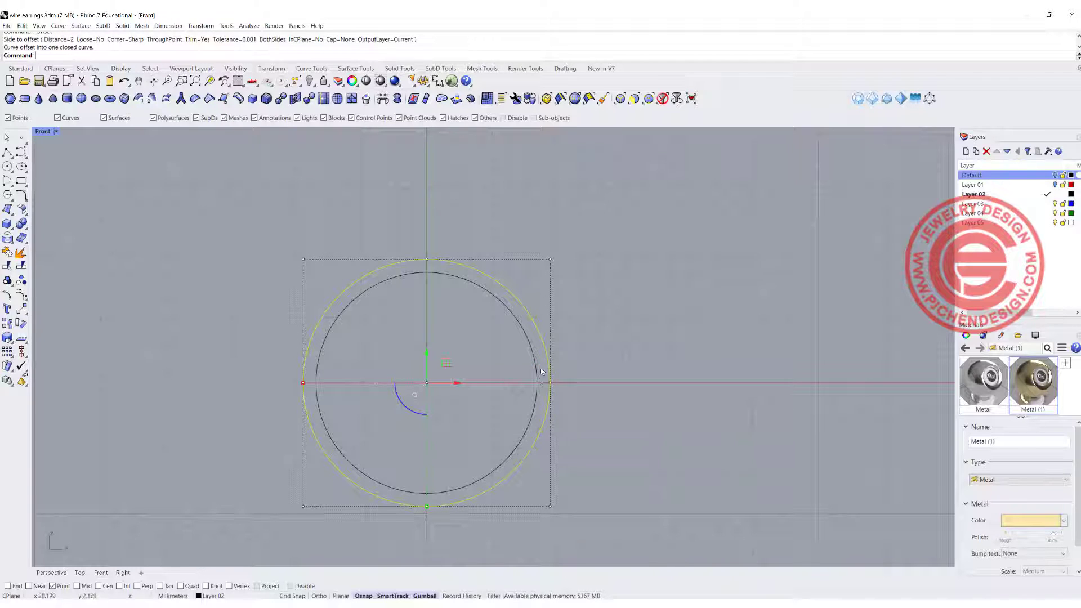
Create round-capped pipes along both circles with a 1 mm radius
scroll(540, 375, "up", 5)
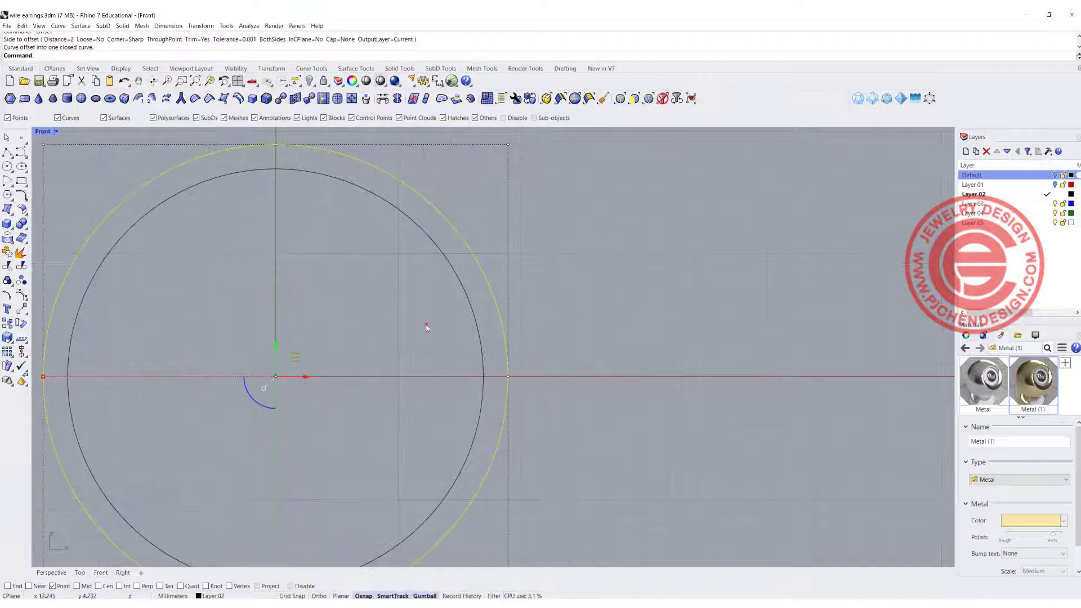
left_click(426, 324)
left_click_drag(579, 417, 470, 346)
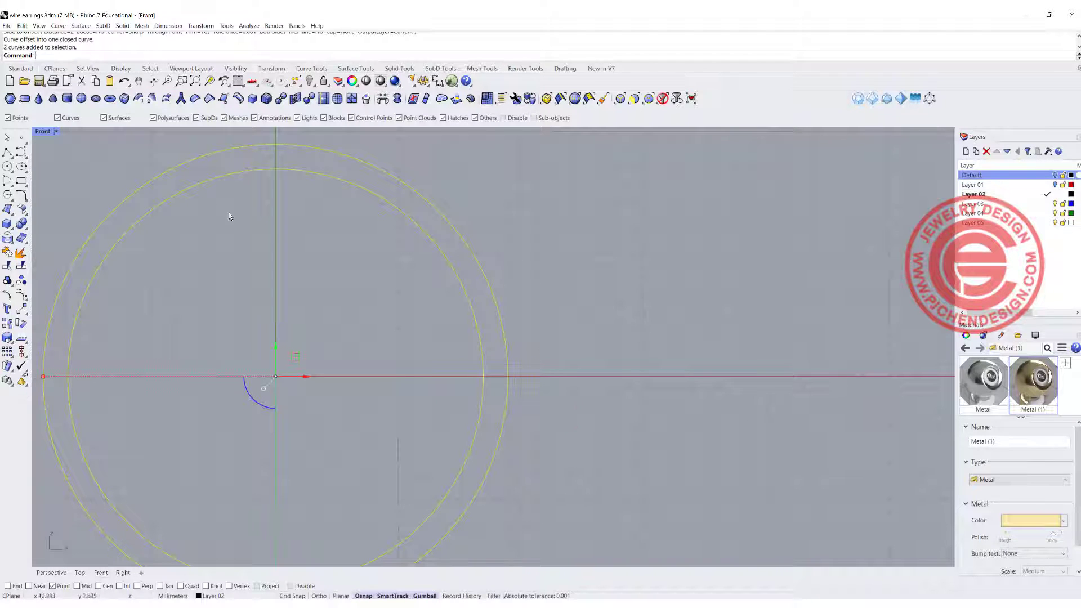
left_click(8, 224)
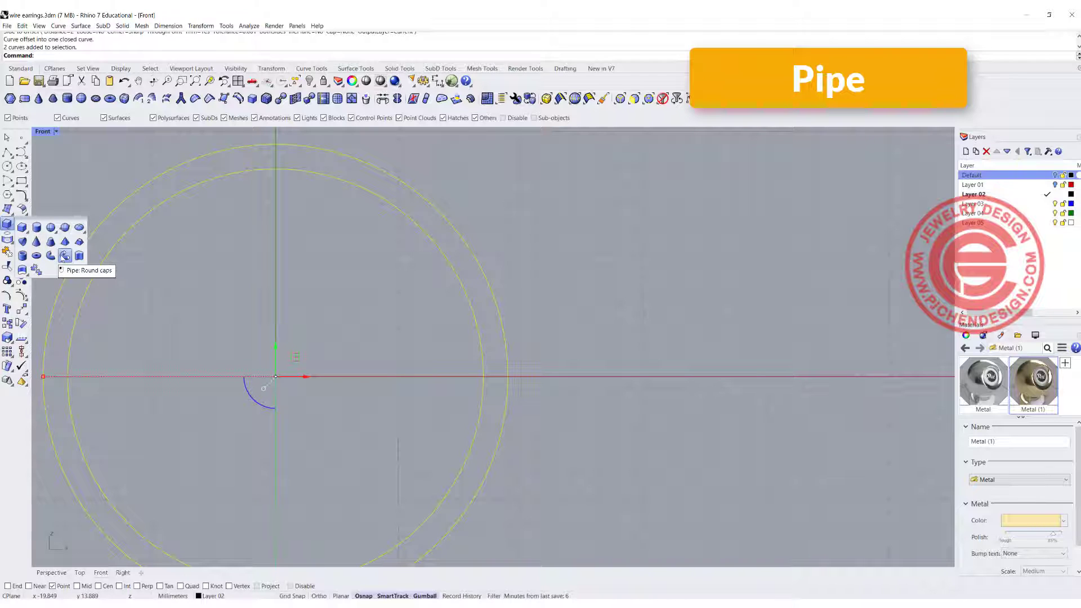
left_click(63, 257)
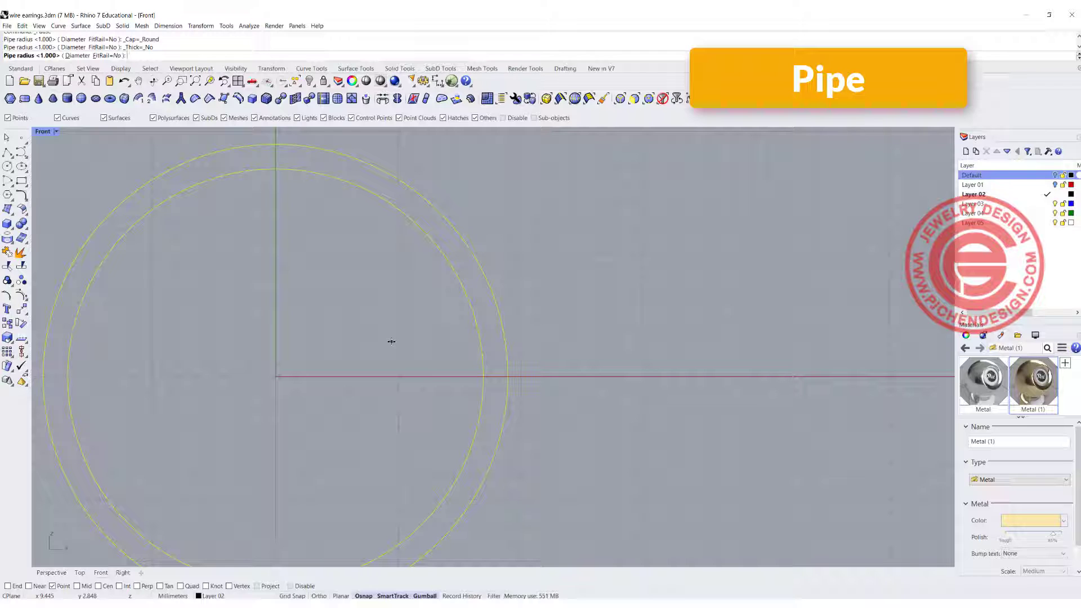
key("Return")
left_click(565, 421)
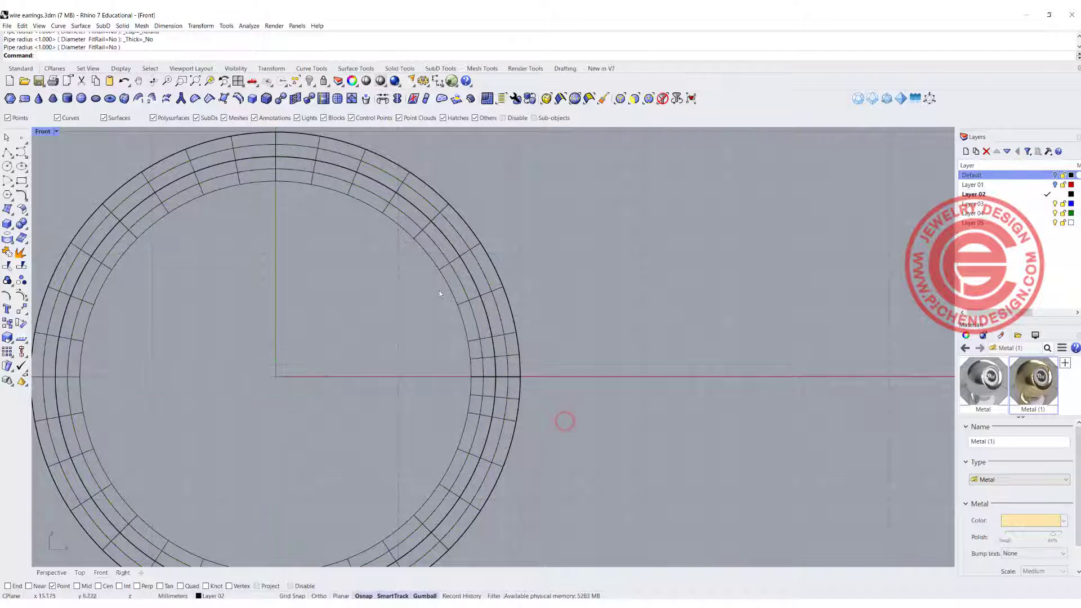
left_click(489, 290)
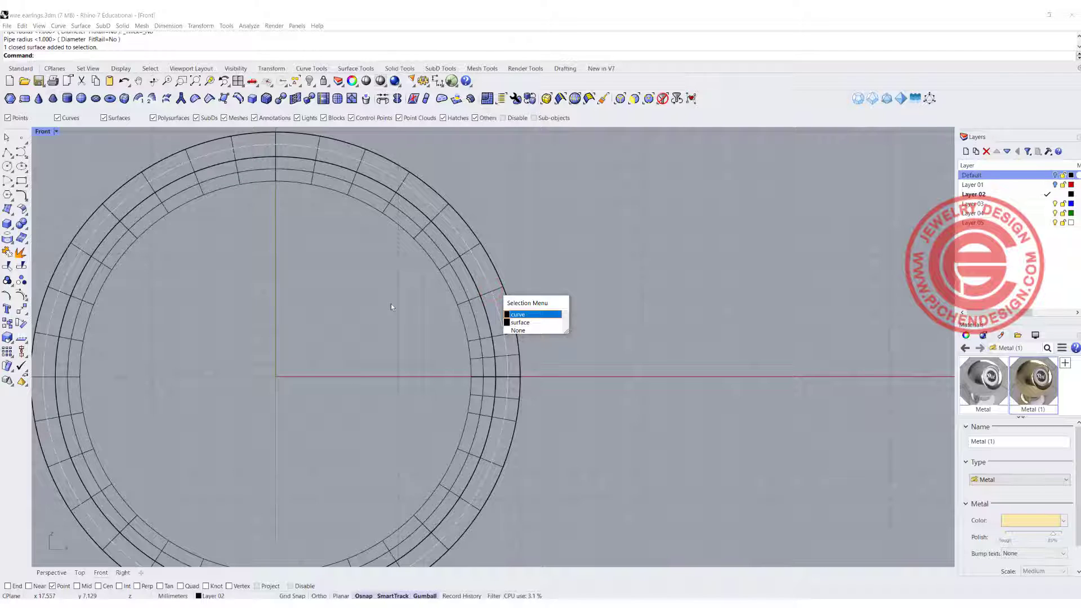
Undo the 1 mm radius pipes and pipe both circles again with a diameter of 1.2 mm
key("ctrl+z")
left_click(564, 415)
key("Return")
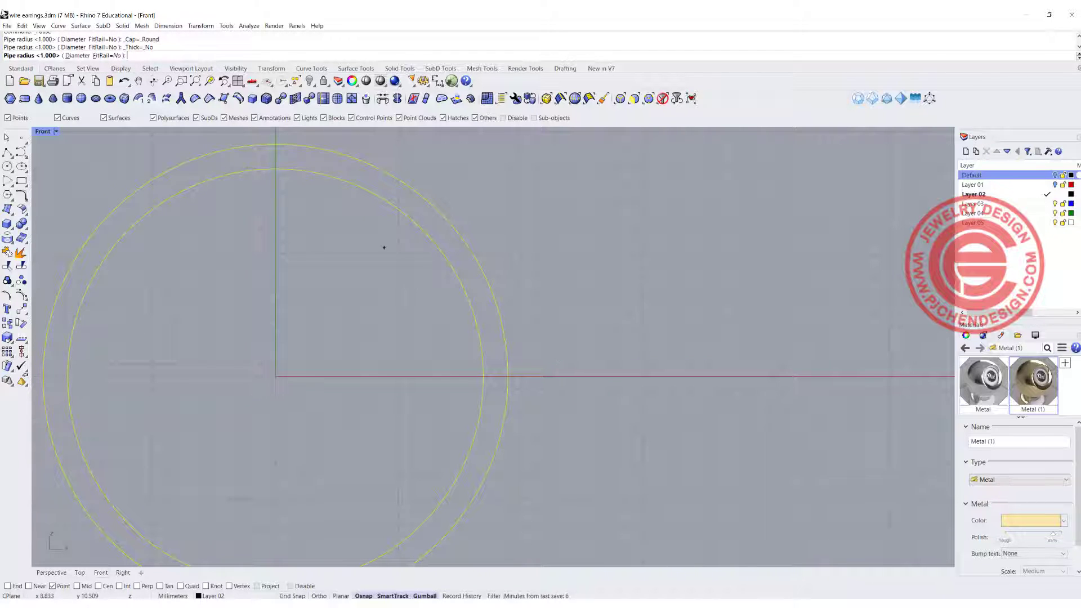
left_click(70, 55)
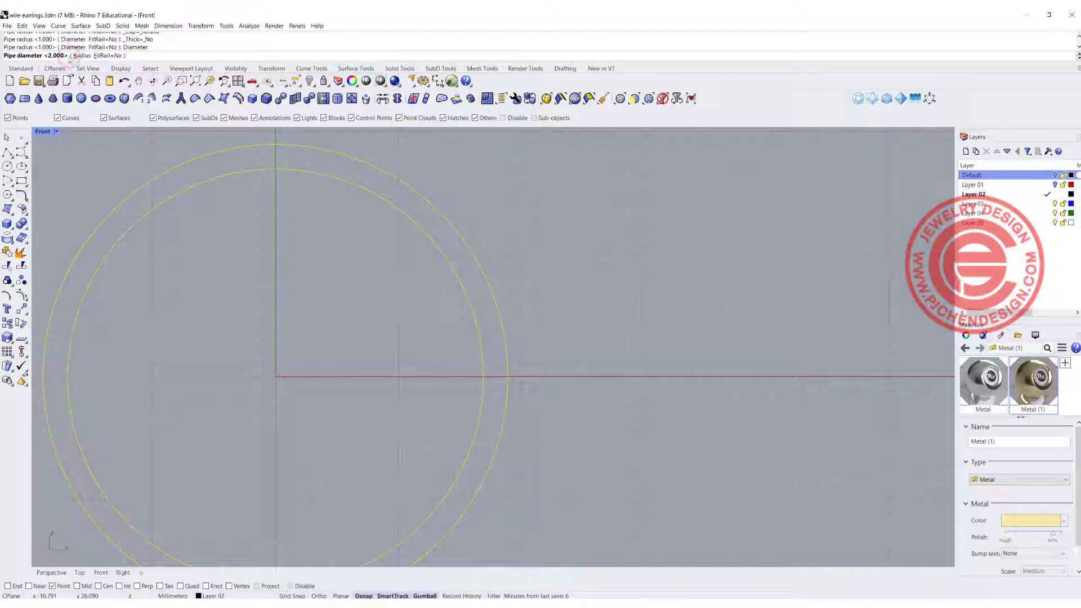
key("Return")
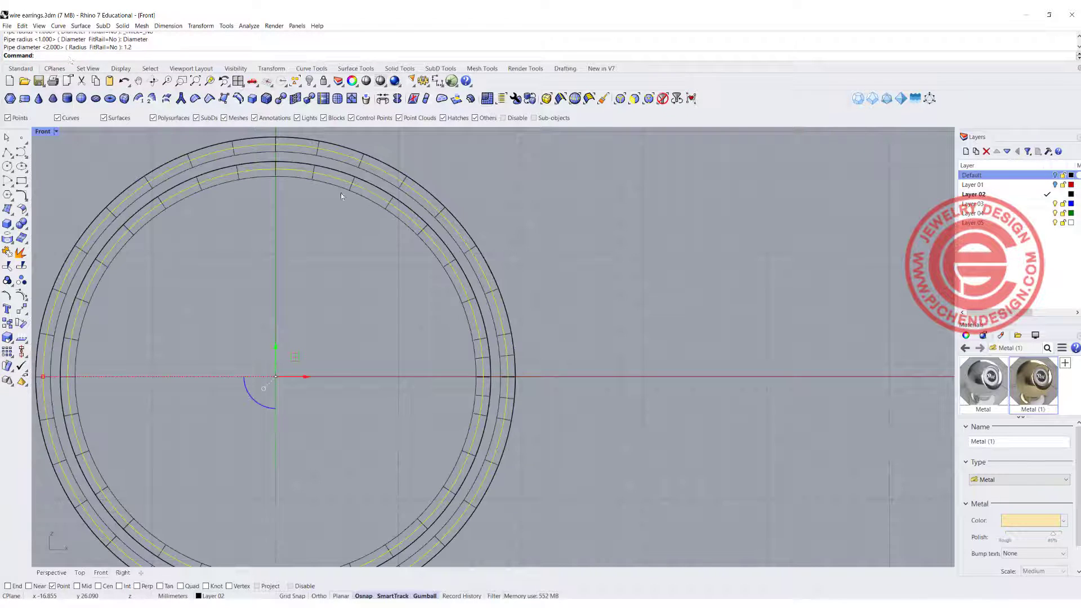
left_click(615, 306)
scroll(492, 377, "up", 5)
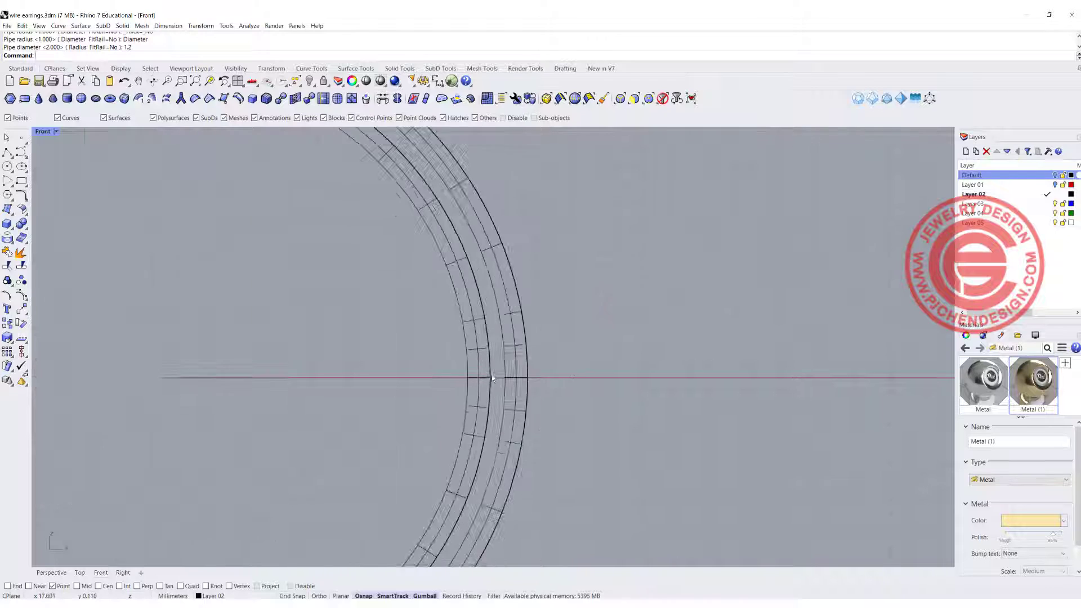
scroll(491, 376, "up", 1)
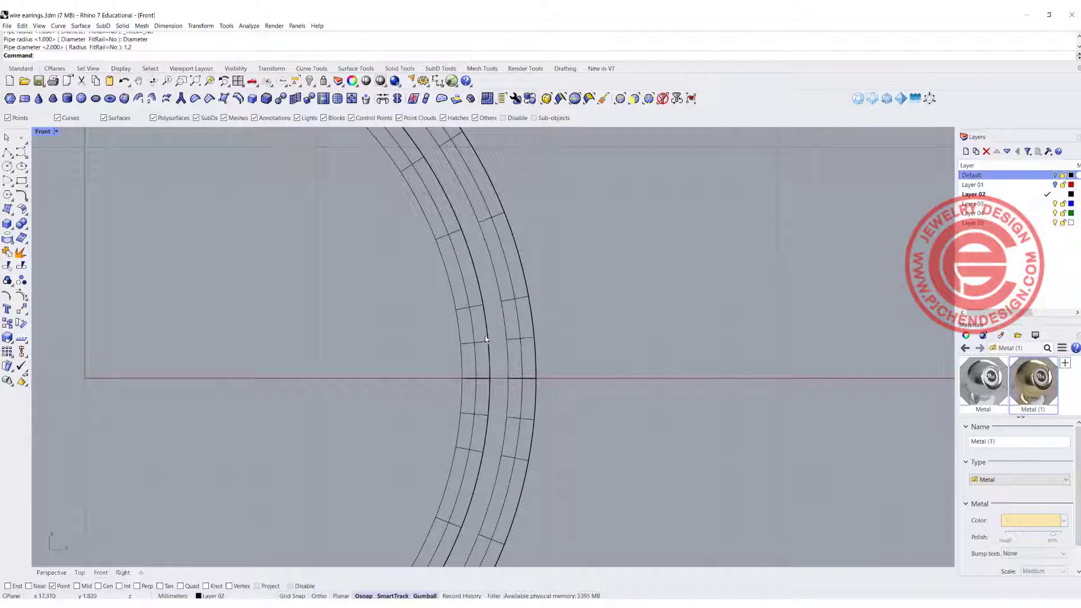
Delete both 1.2 mm pipes, keeping only the two concentric circles
left_click(490, 339)
key("Delete")
left_click(498, 338)
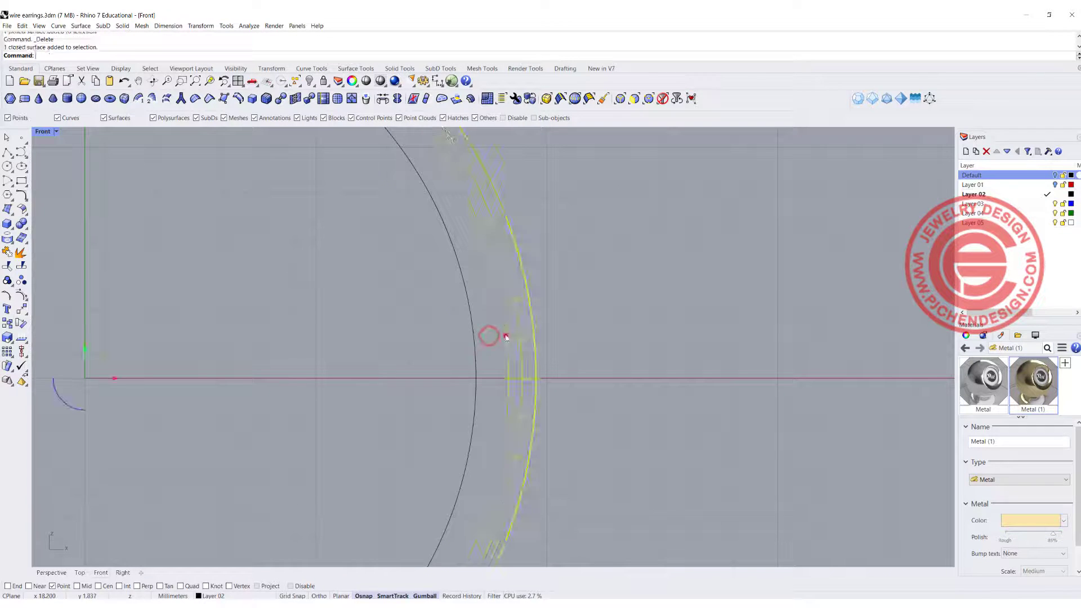
key("Delete")
scroll(457, 295, "down", 5)
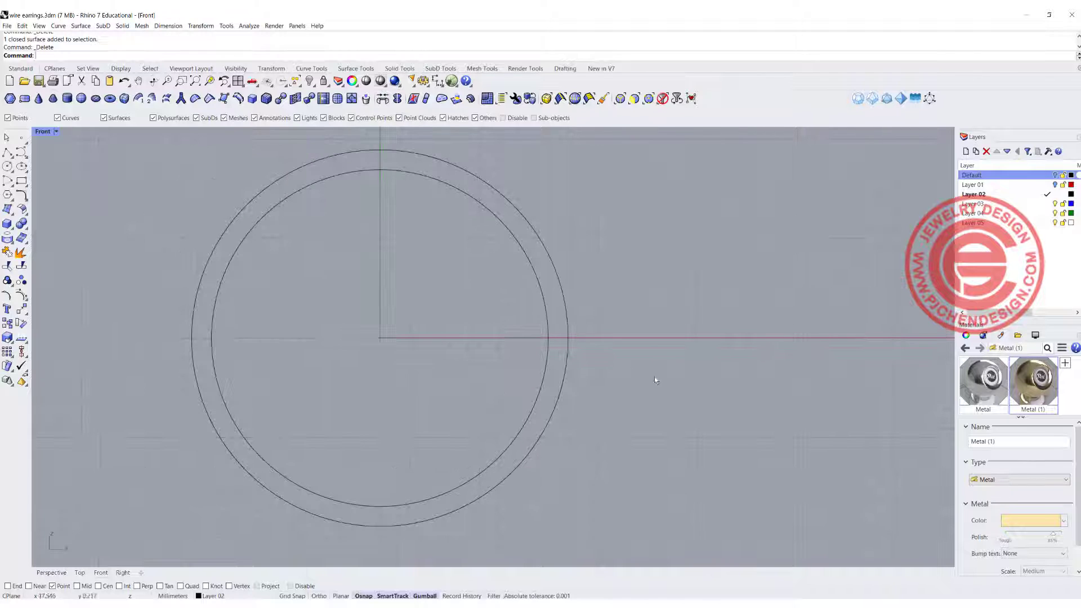
left_click_drag(644, 365, 519, 343)
left_click(600, 321)
Offset the inner circle inward repeatedly at 2 mm spacing to add seven more concentric circles
left_click(549, 336)
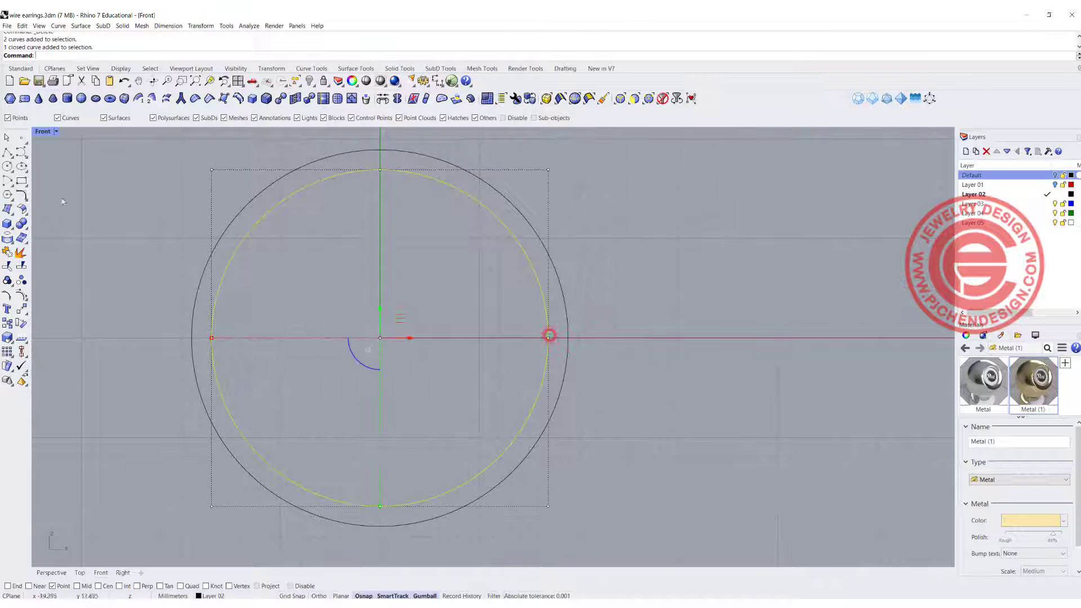
left_click(27, 199)
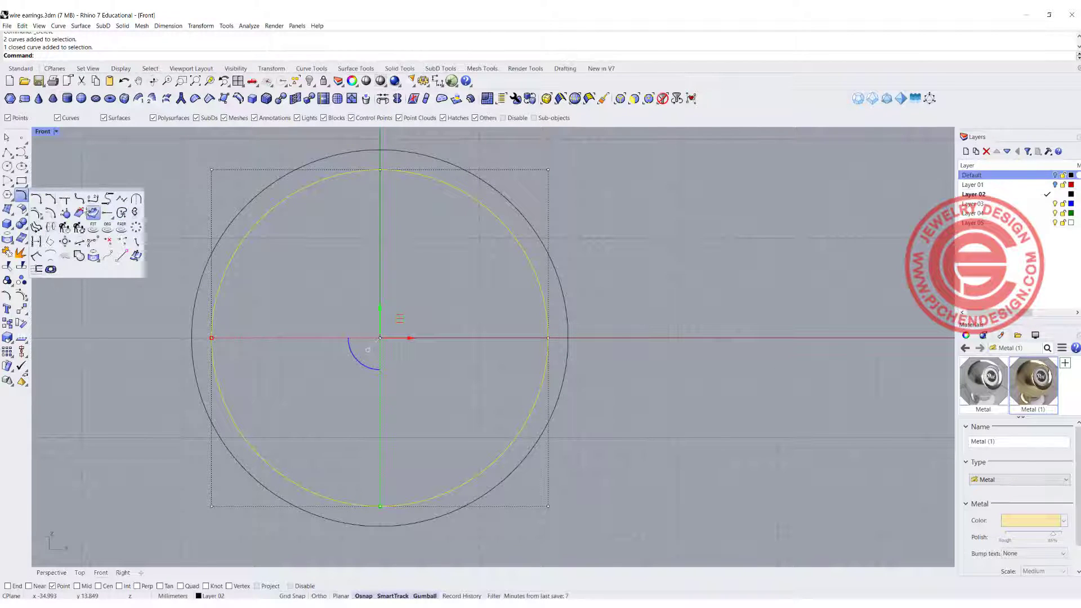
left_click(51, 211)
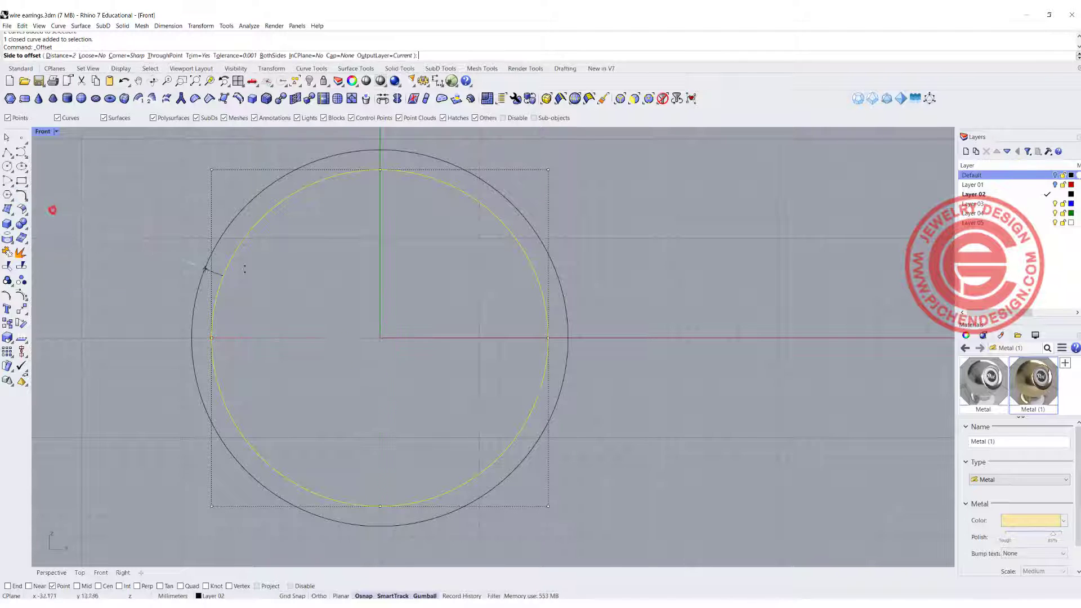
left_click(527, 340)
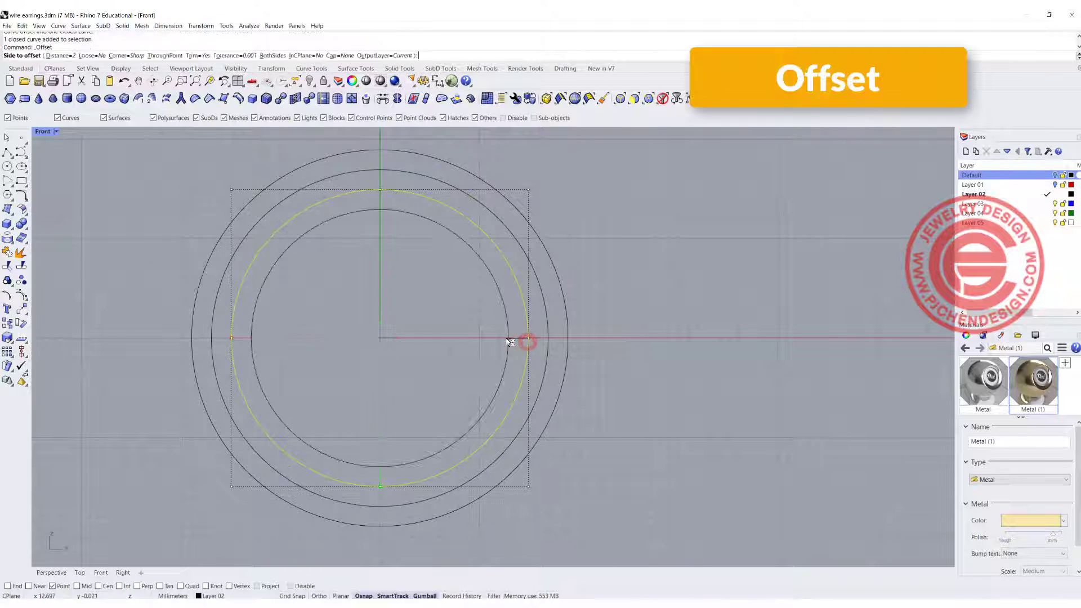
left_click(508, 336)
right_click(483, 336)
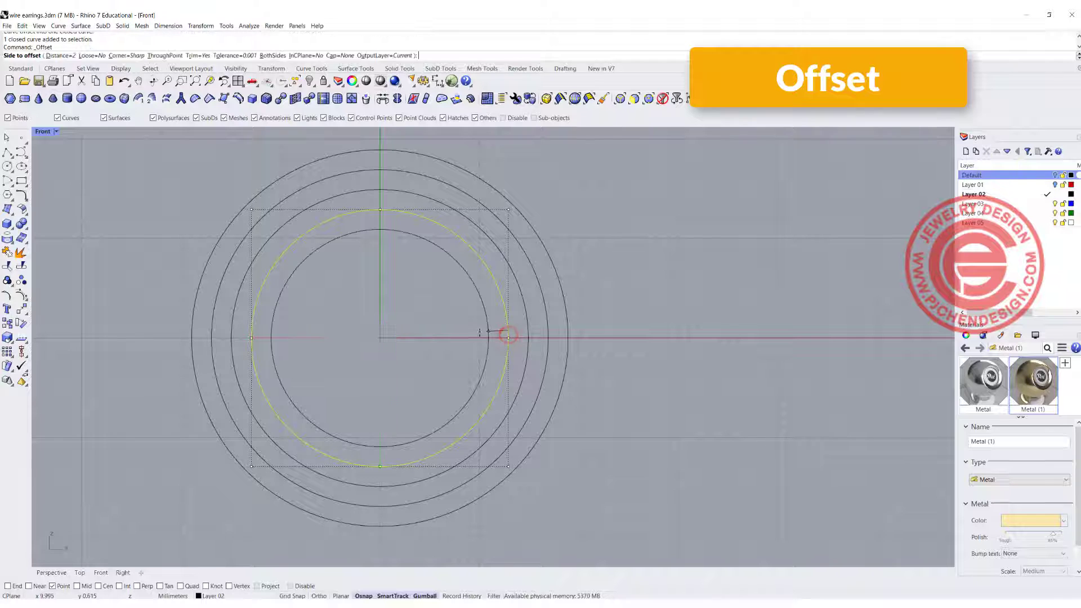
left_click(479, 334)
left_click(488, 337)
right_click(457, 336)
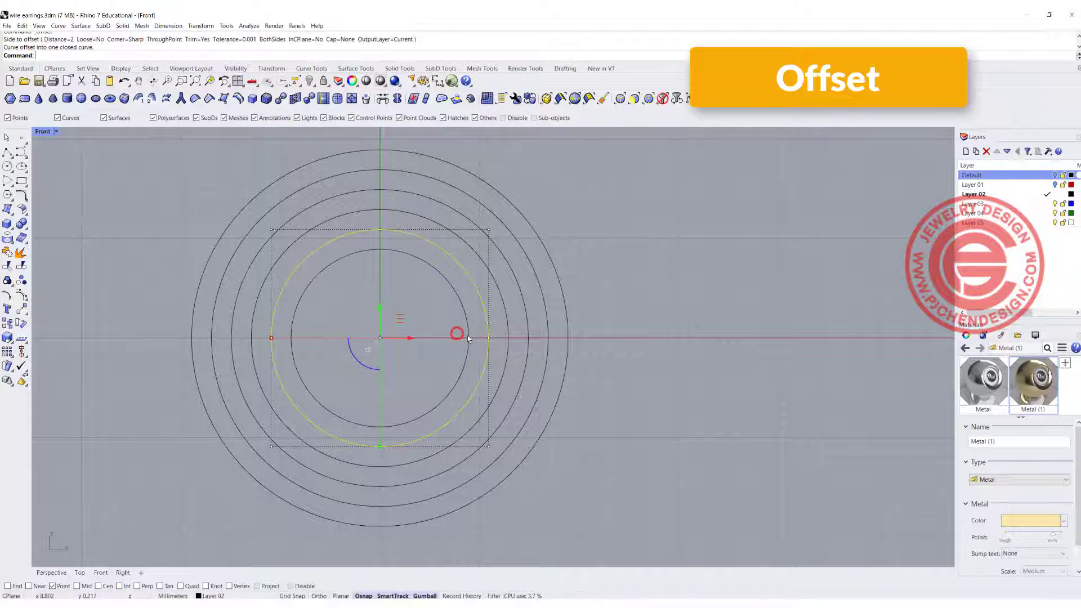
left_click(467, 335)
right_click(454, 334)
left_click(450, 334)
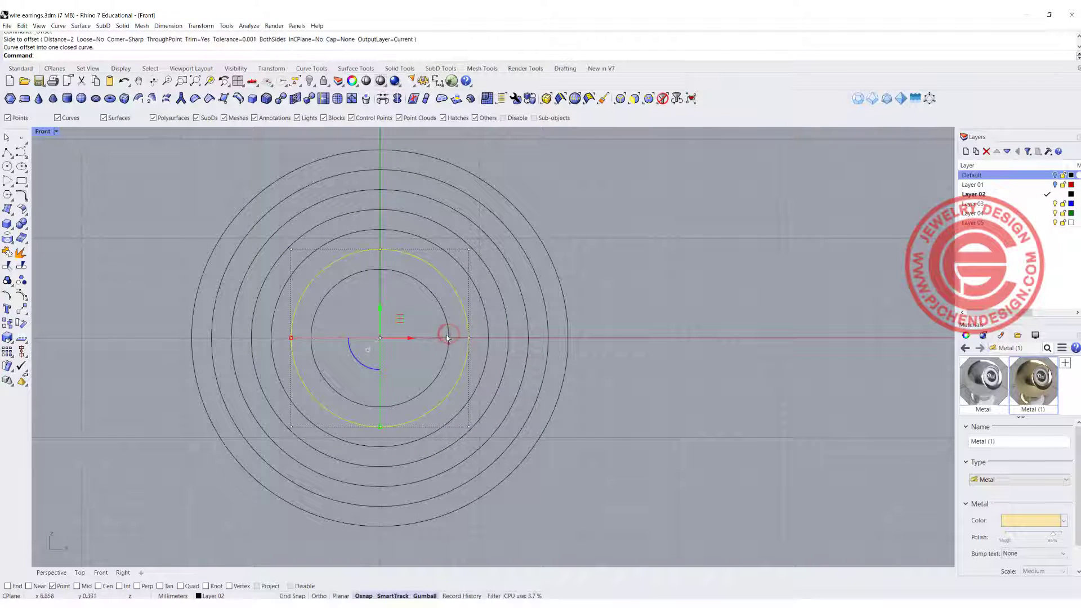
right_click(447, 336)
left_click(430, 333)
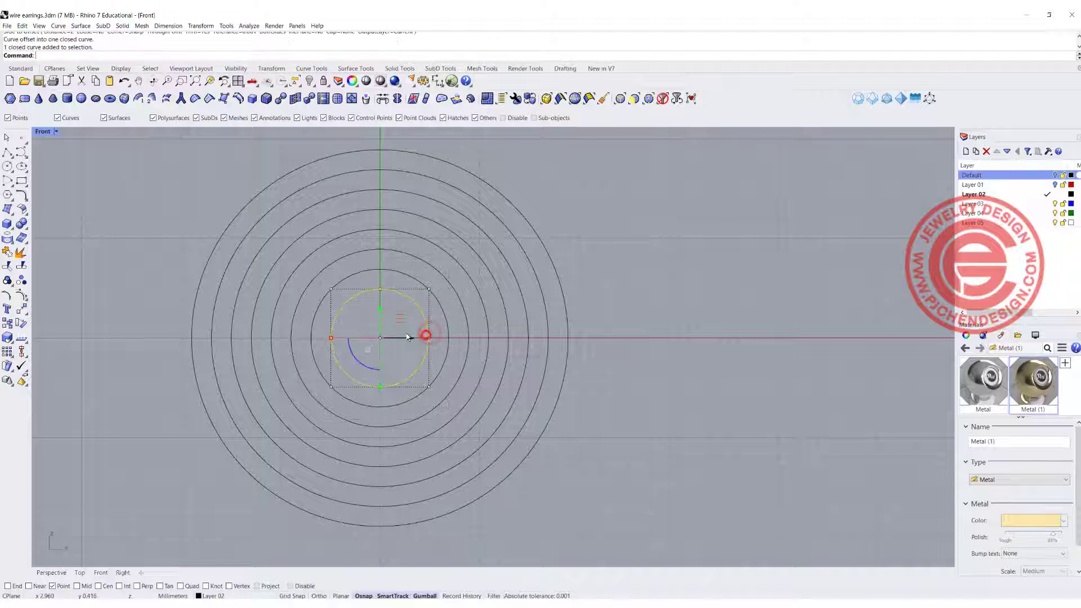
right_click(410, 333)
left_click(404, 337)
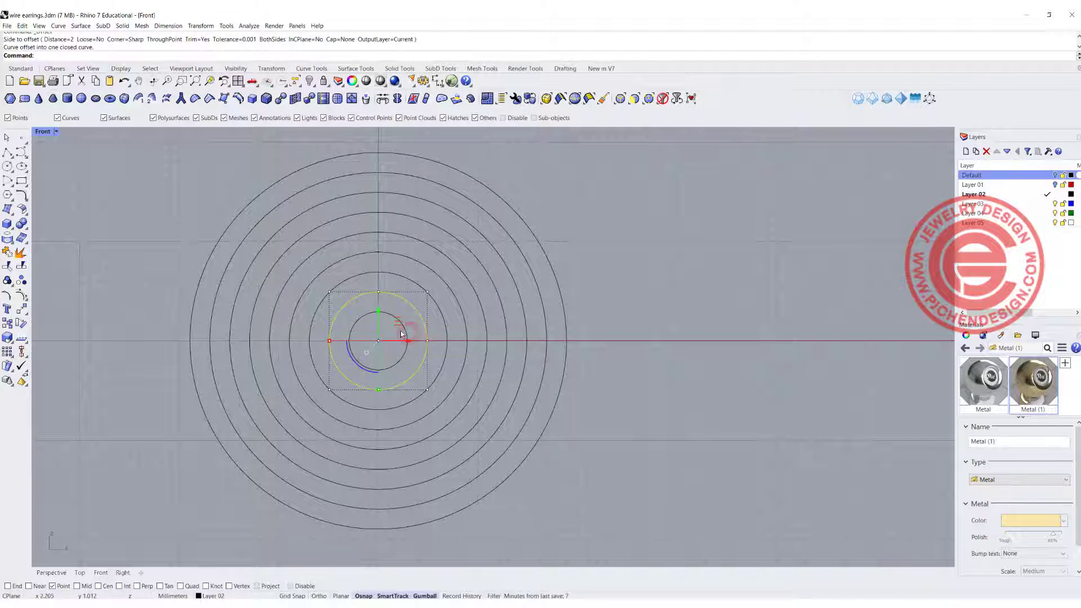
left_click(399, 333)
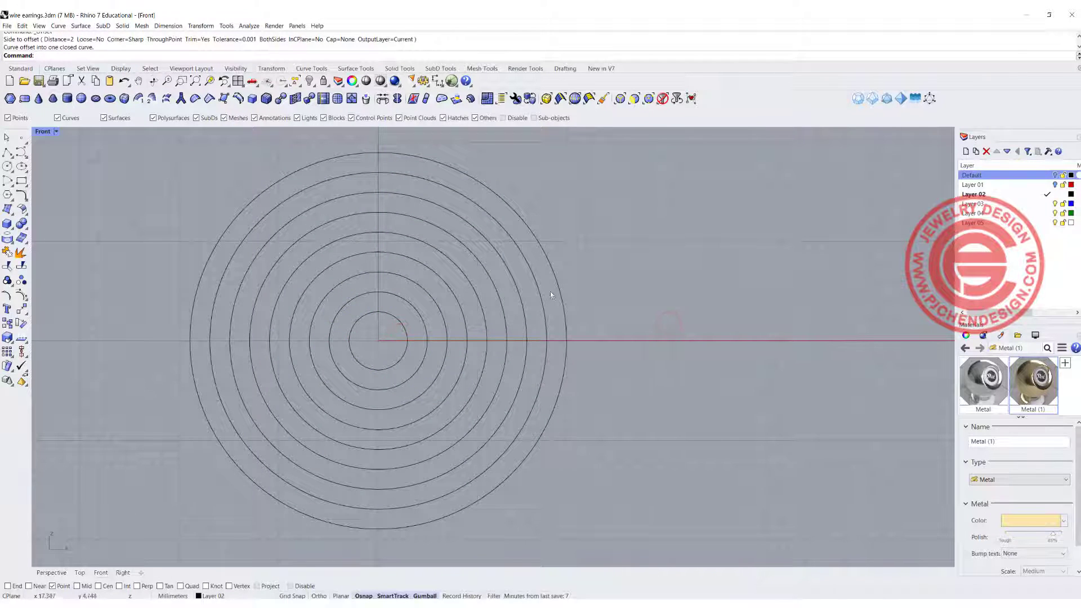
Draw a straight vertical polyline from the origin up to a point beyond the outermost circle
scroll(422, 318, "down", 2)
scroll(427, 317, "up", 2)
left_click(7, 152)
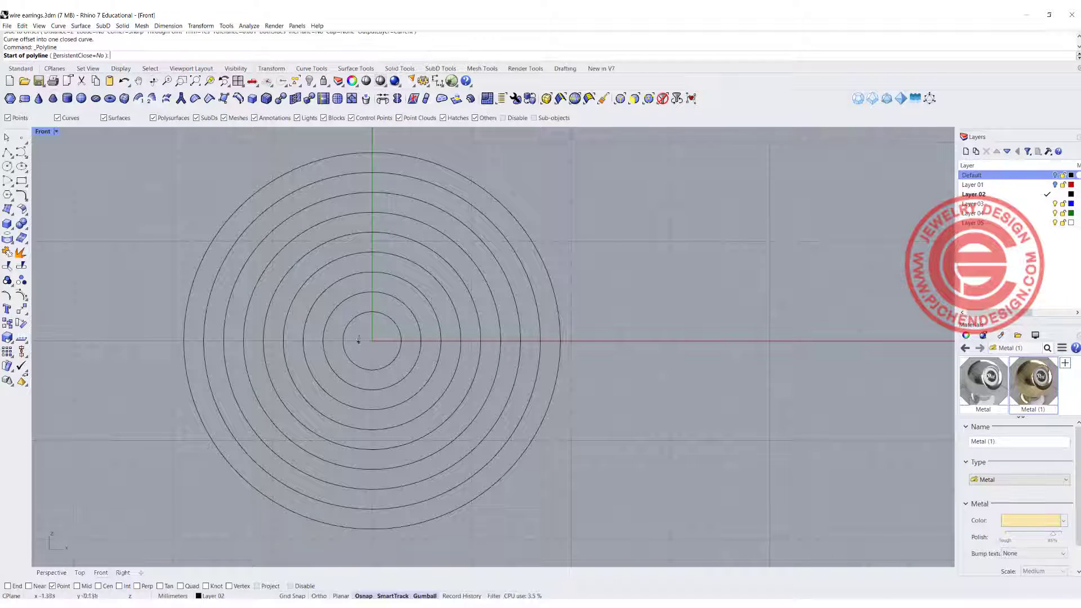
key("Return")
right_click_drag(379, 265, 389, 327)
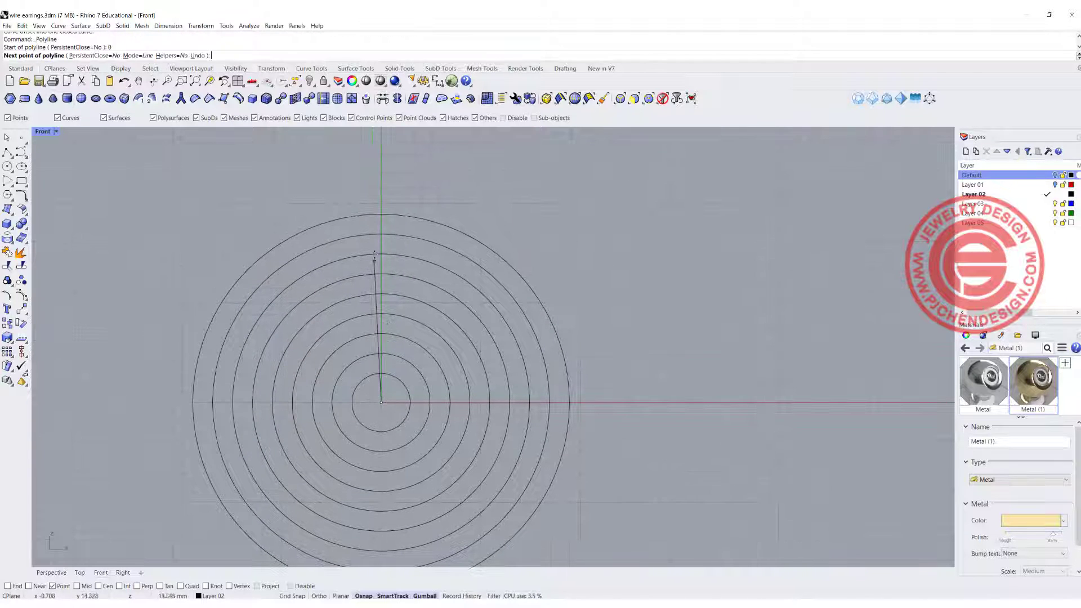
key("shift")
left_click(381, 166)
key("Return")
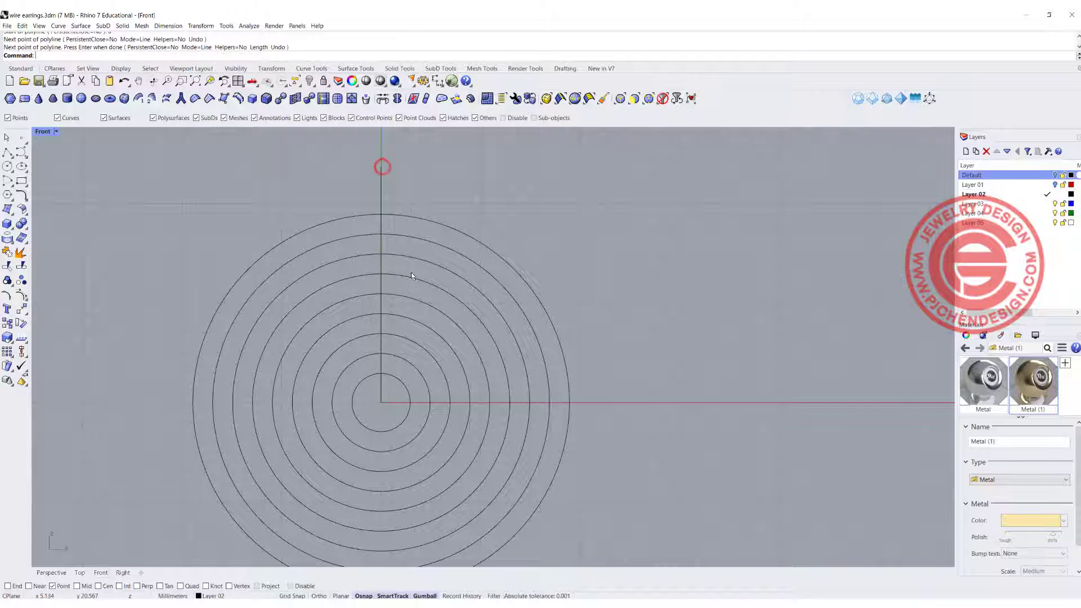
Draw a straight horizontal polyline from the origin to beyond the outermost circle, with the End object snap enabled
key("Return")
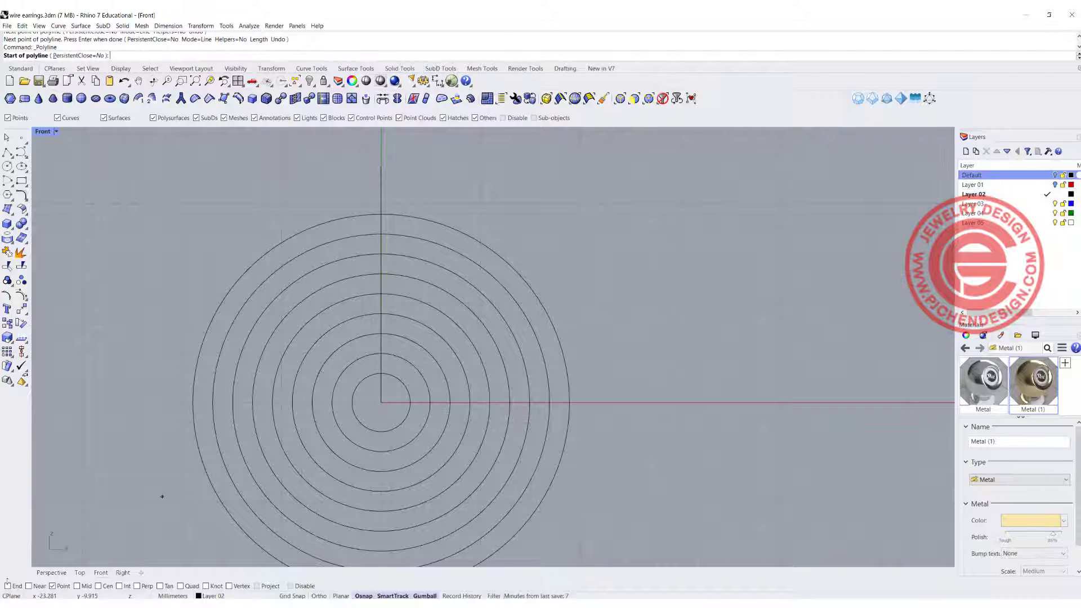
left_click(7, 586)
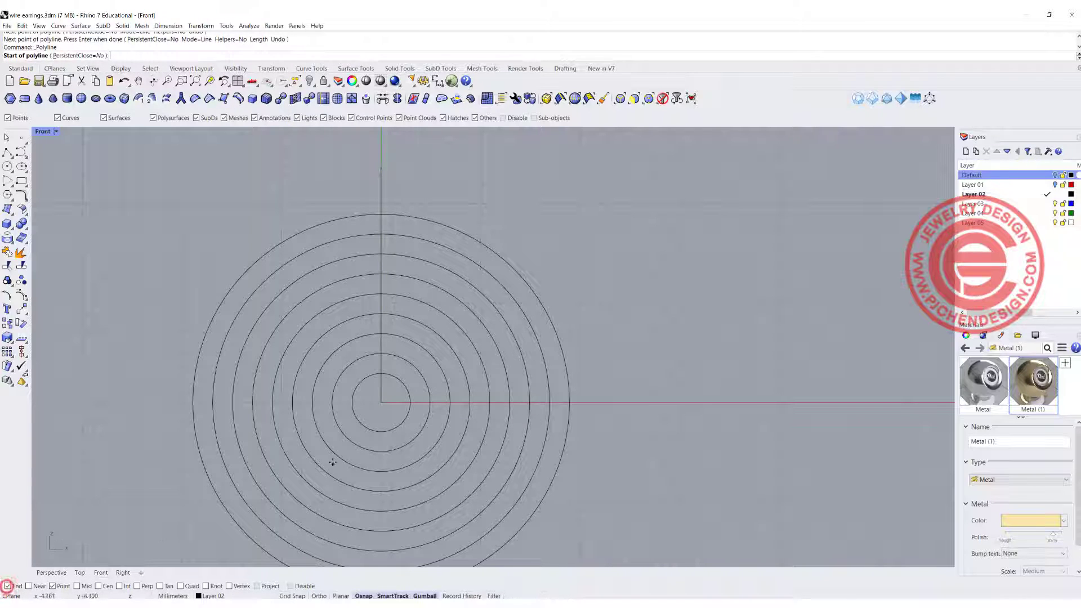
left_click(382, 401)
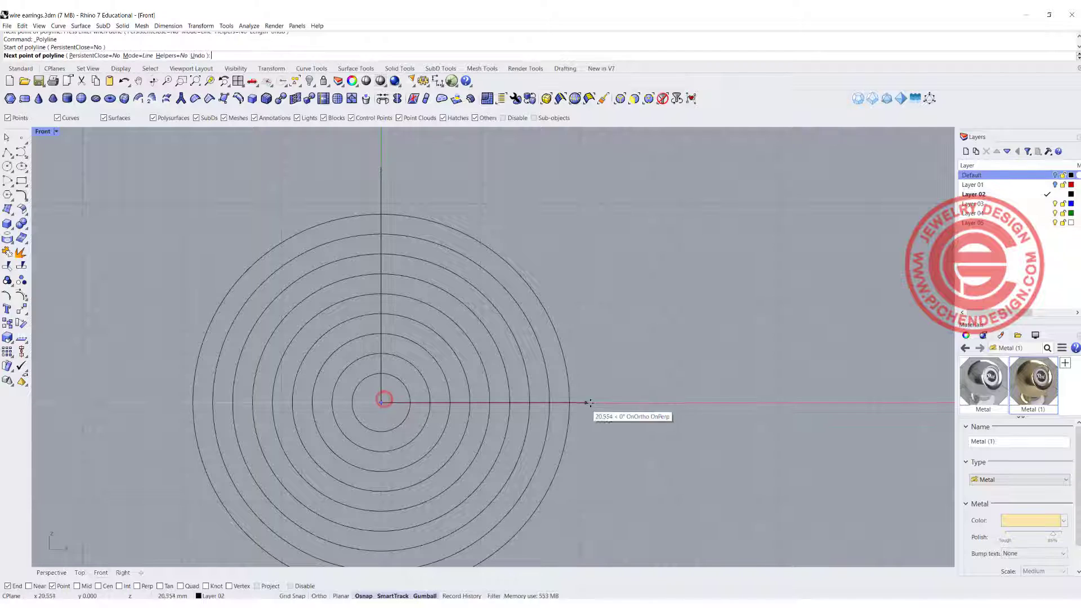
left_click(633, 400)
key("Return")
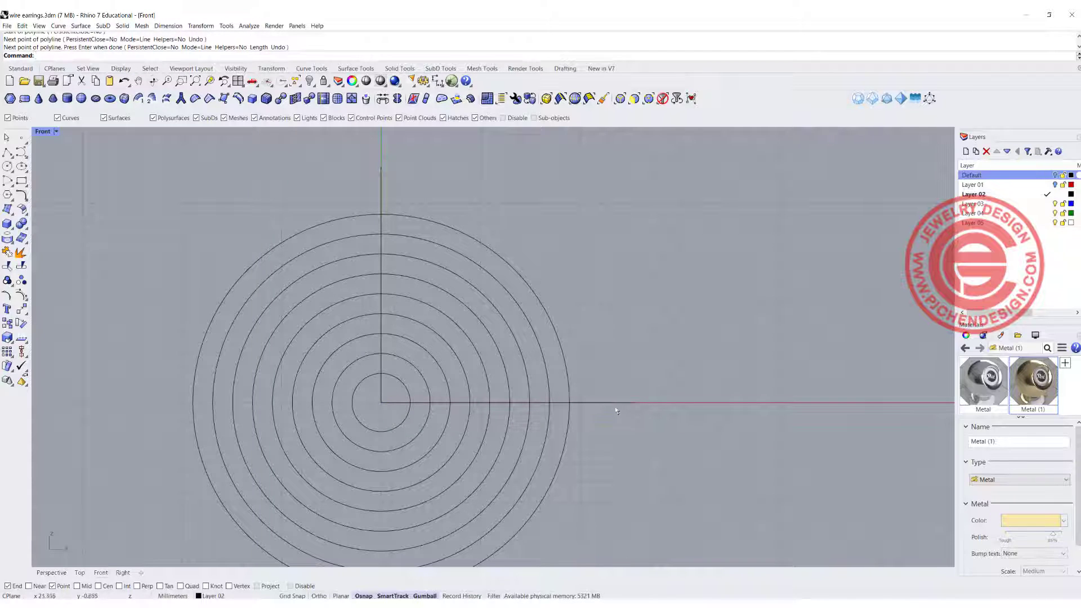
Trim away the quarter of all the circles lying between the vertical and horizontal lines, using both lines as cutters
left_click(608, 402)
left_click(382, 184, "shift")
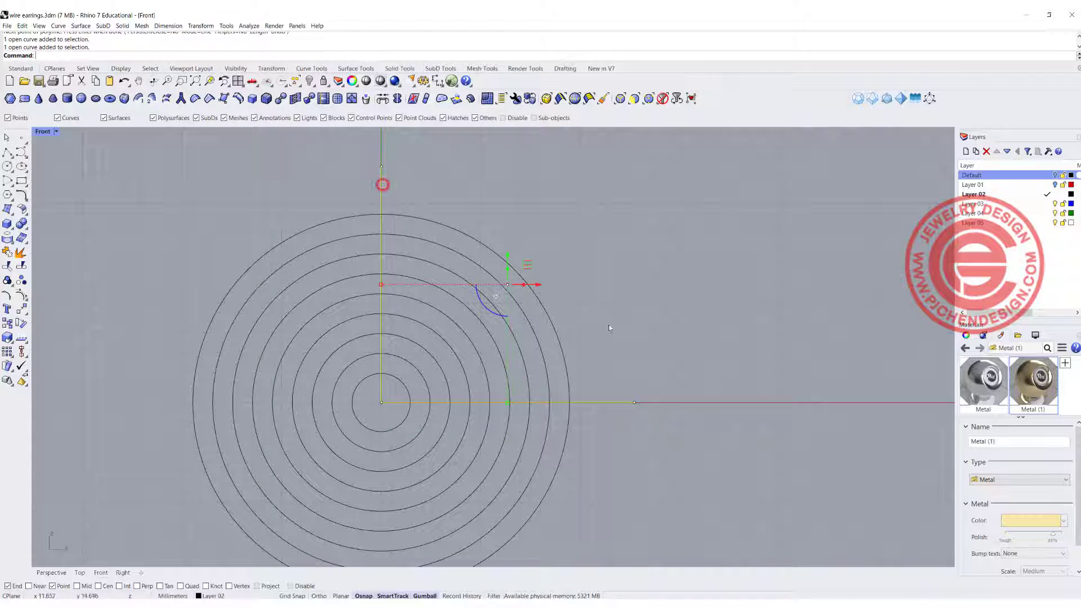
left_click(21, 265)
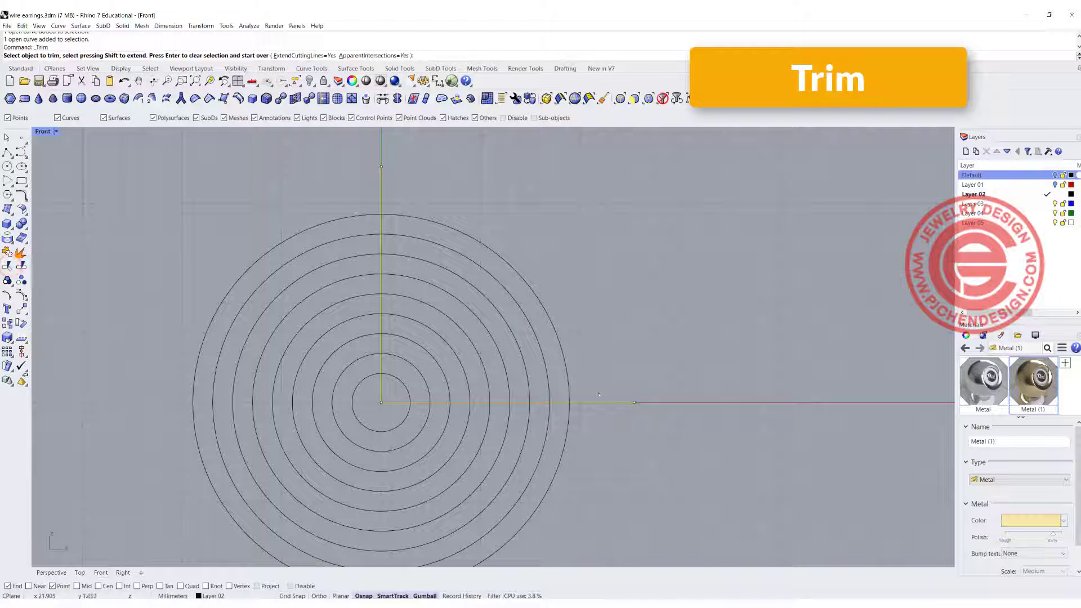
left_click_drag(596, 395, 393, 373)
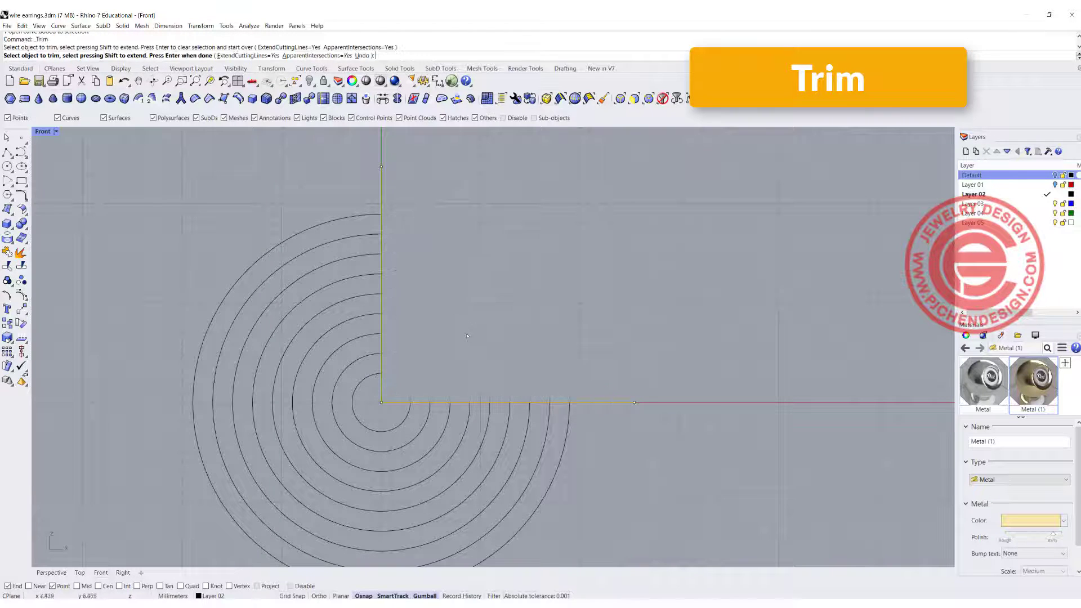
scroll(472, 296, "down", 5)
key("Return")
left_click(465, 249)
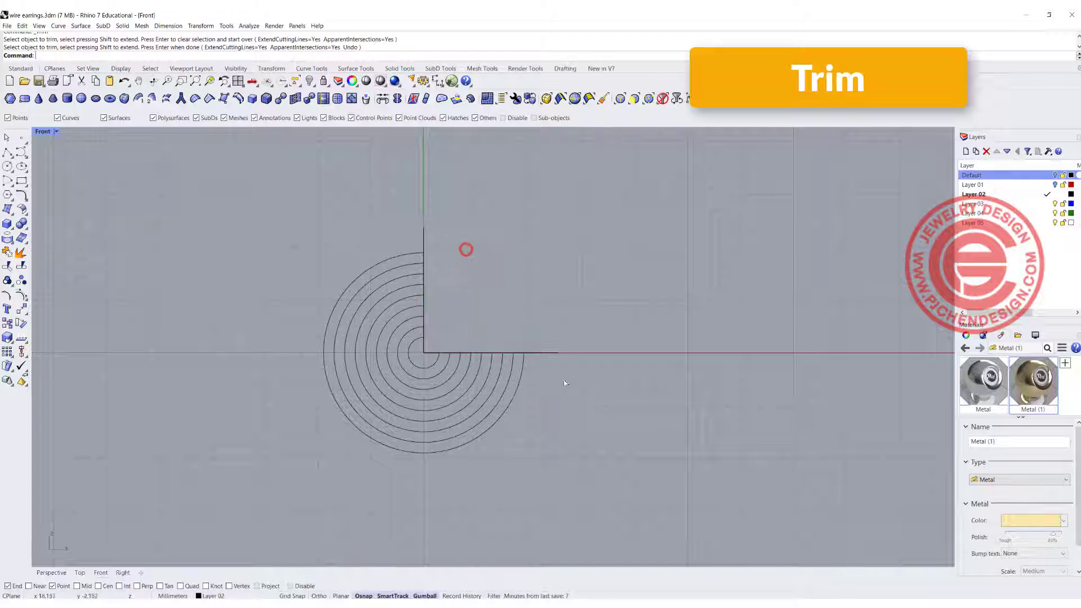
Delete the horizontal and vertical construction lines
left_click(551, 351)
key("Delete")
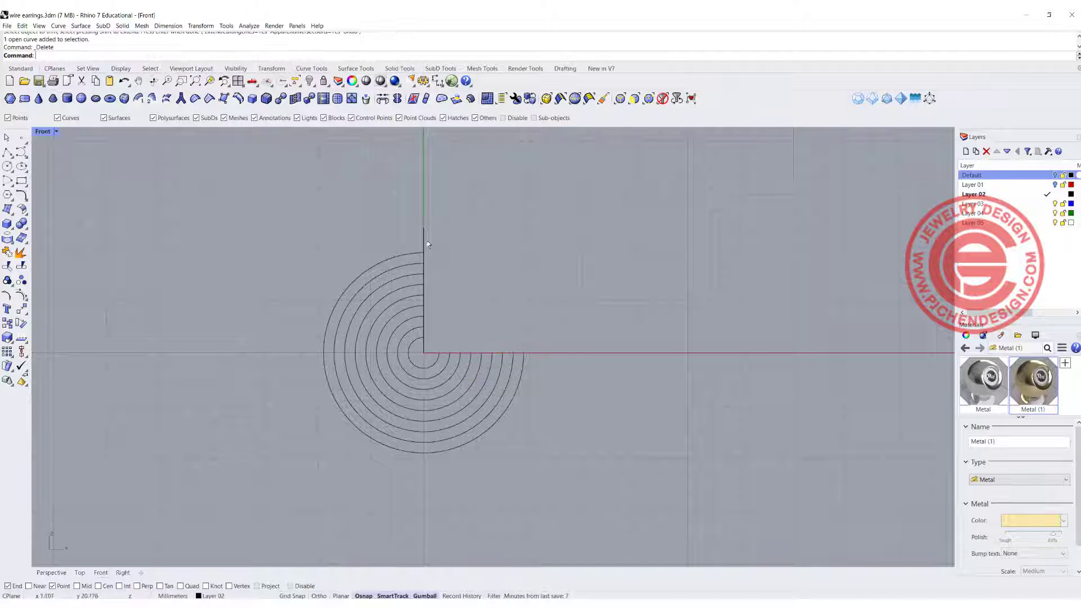
left_click(423, 239)
key("Delete")
Blend the ends of the two innermost arcs at the vertical axis using an adjustable curve blend
right_click_drag(442, 267, 393, 262)
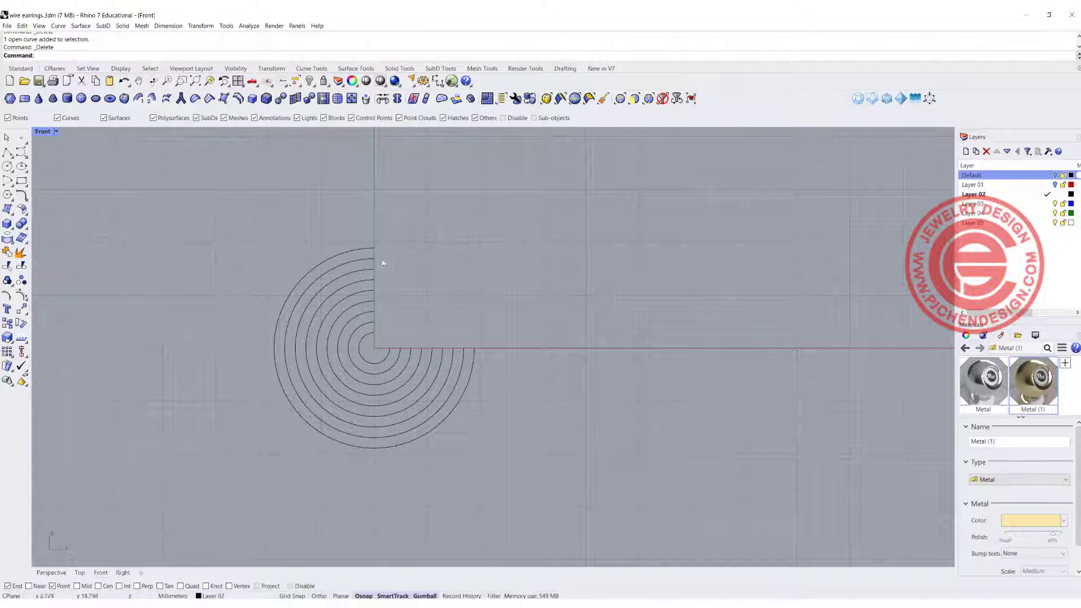
scroll(376, 331, "up", 3)
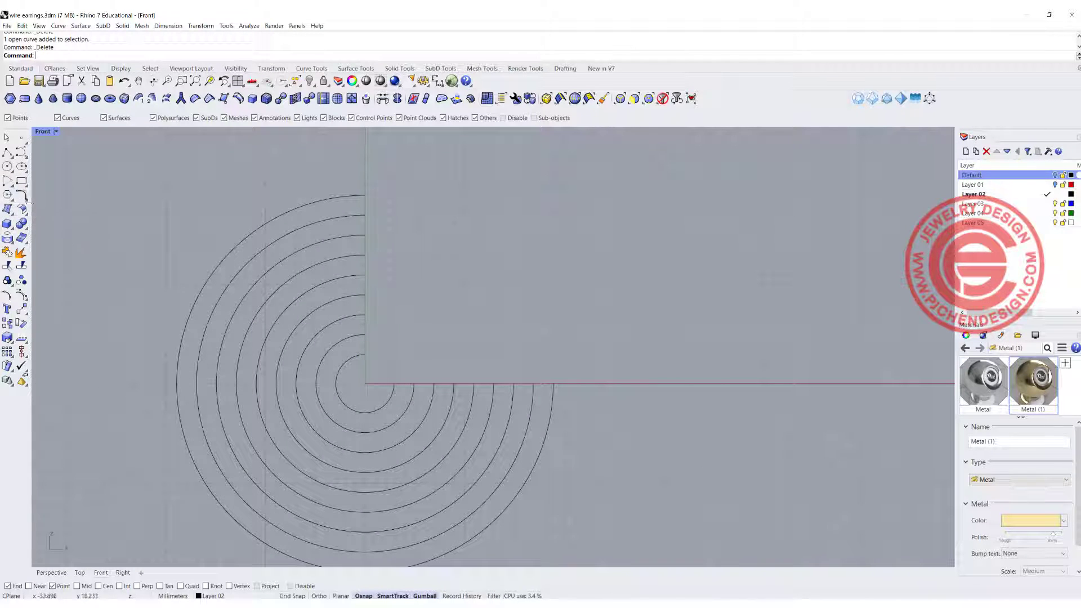
left_click(24, 196)
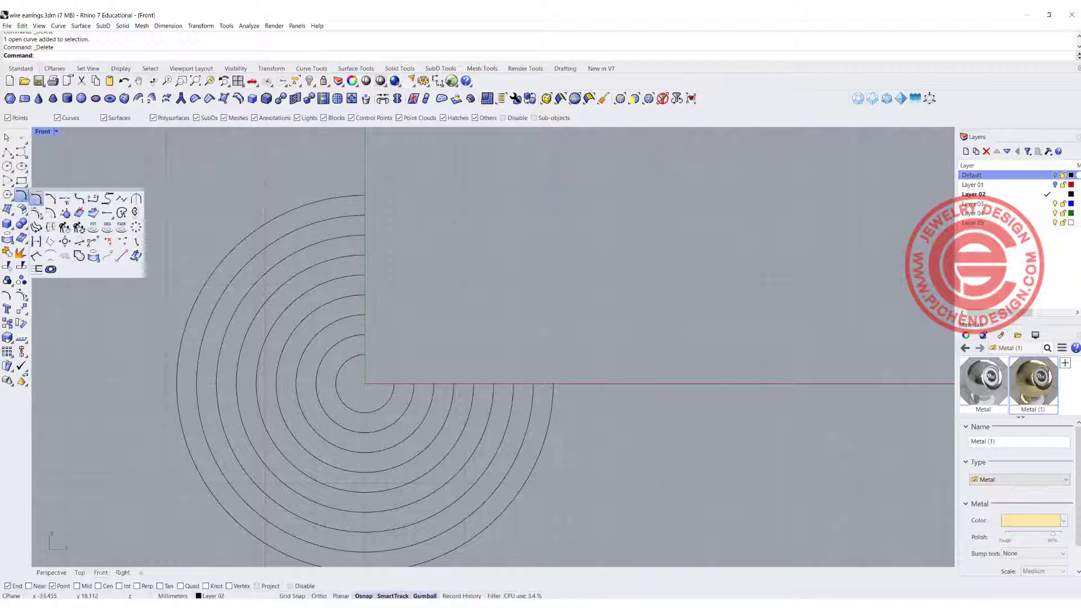
left_click(93, 198)
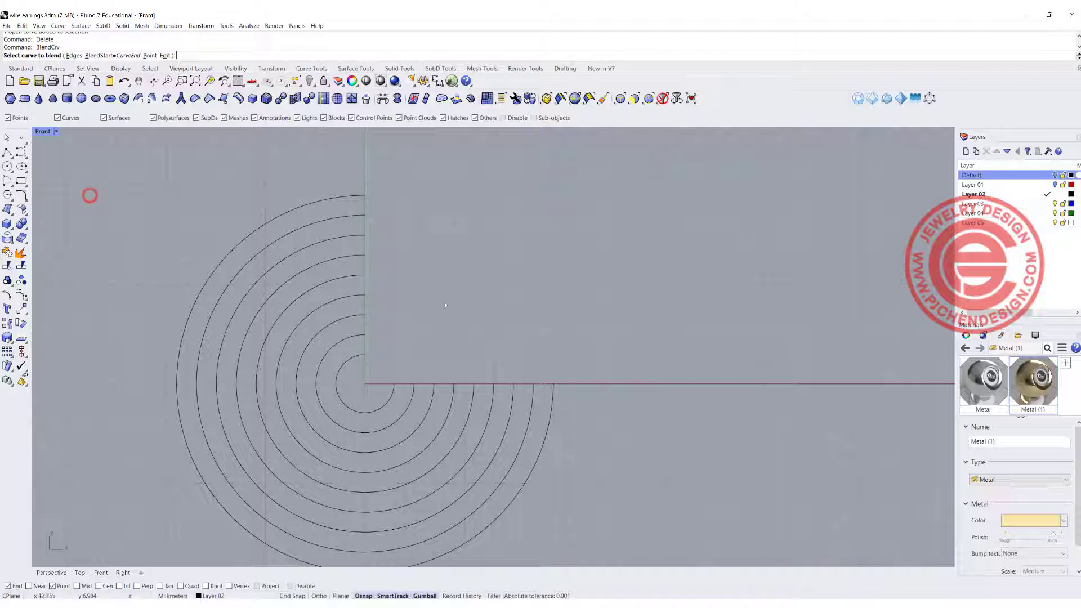
left_click(365, 355)
left_click(366, 338)
key("Return")
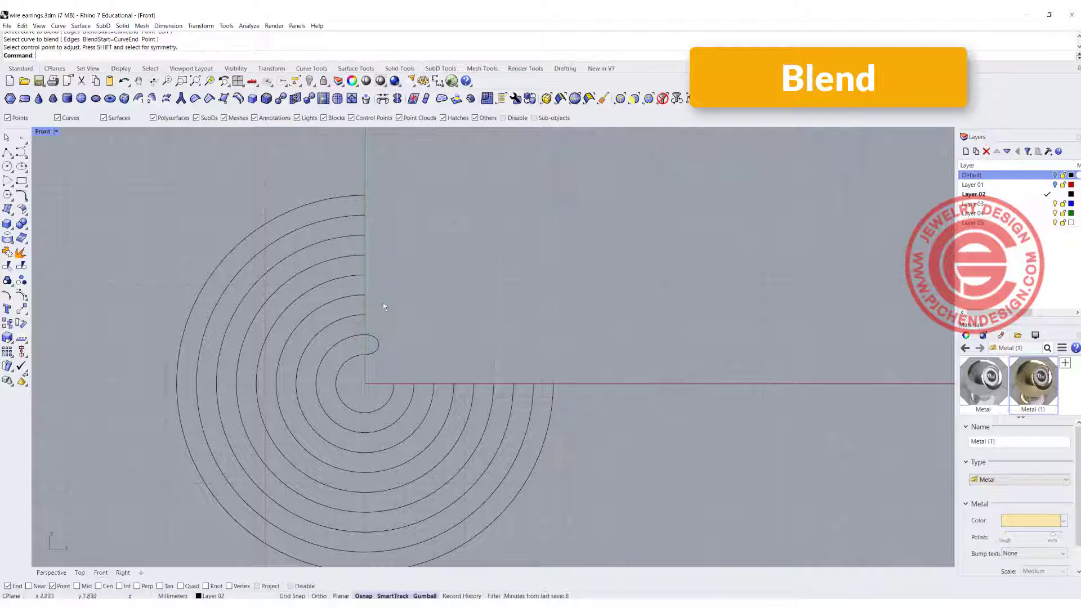
Blend the ends of the third and fourth arcs from the center at the vertical axis
scroll(365, 336, "up", 5)
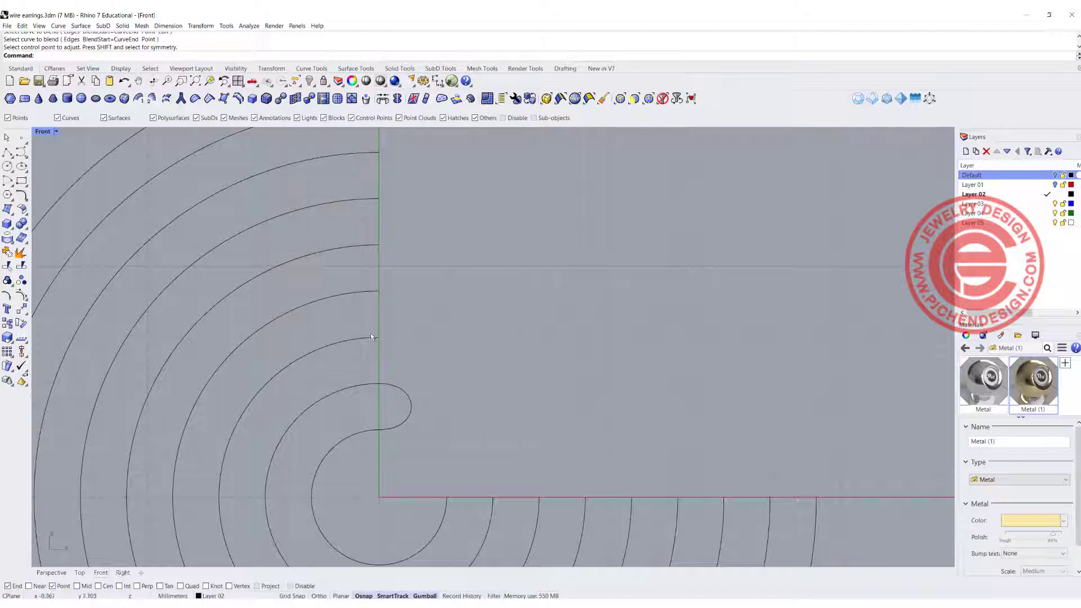
key("Return")
left_click(378, 339)
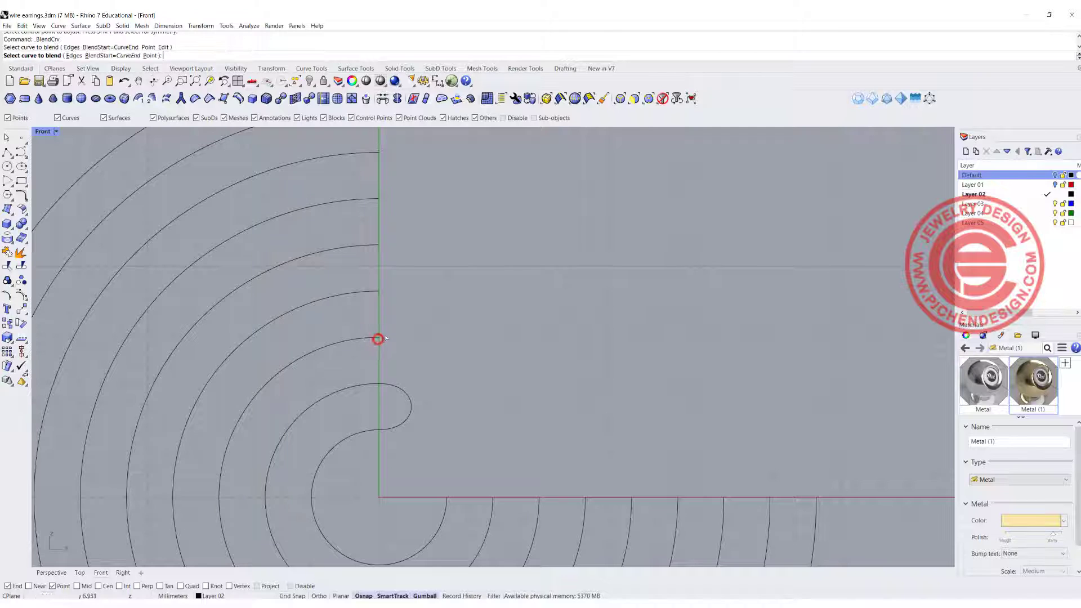
left_click(378, 291)
key("Return")
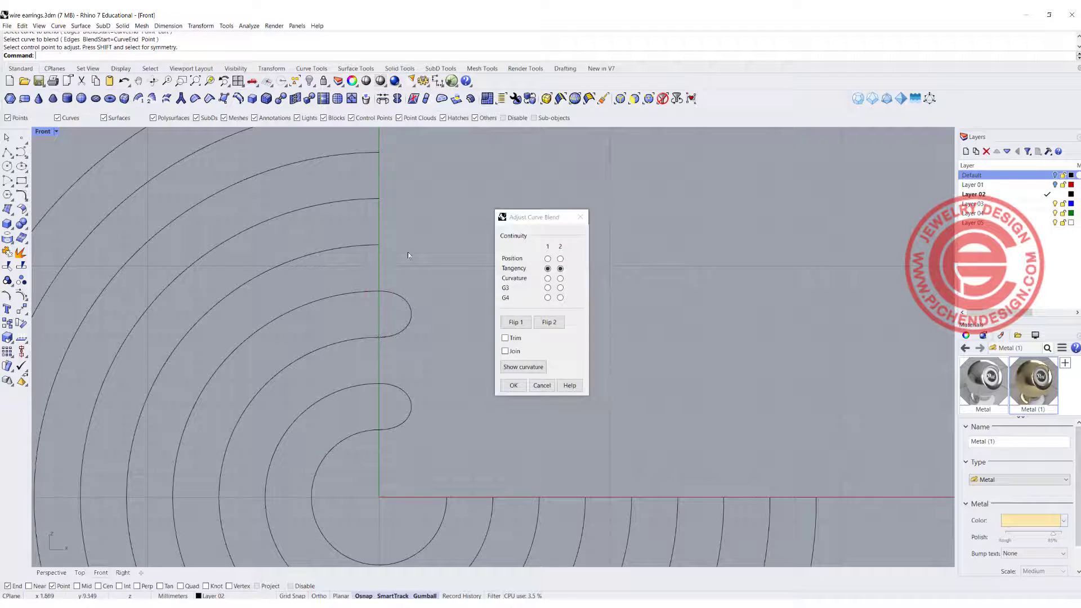
Blend the ends of the fifth and sixth arcs from the center at the vertical axis
scroll(408, 251, "down", 4)
scroll(382, 271, "up", 3)
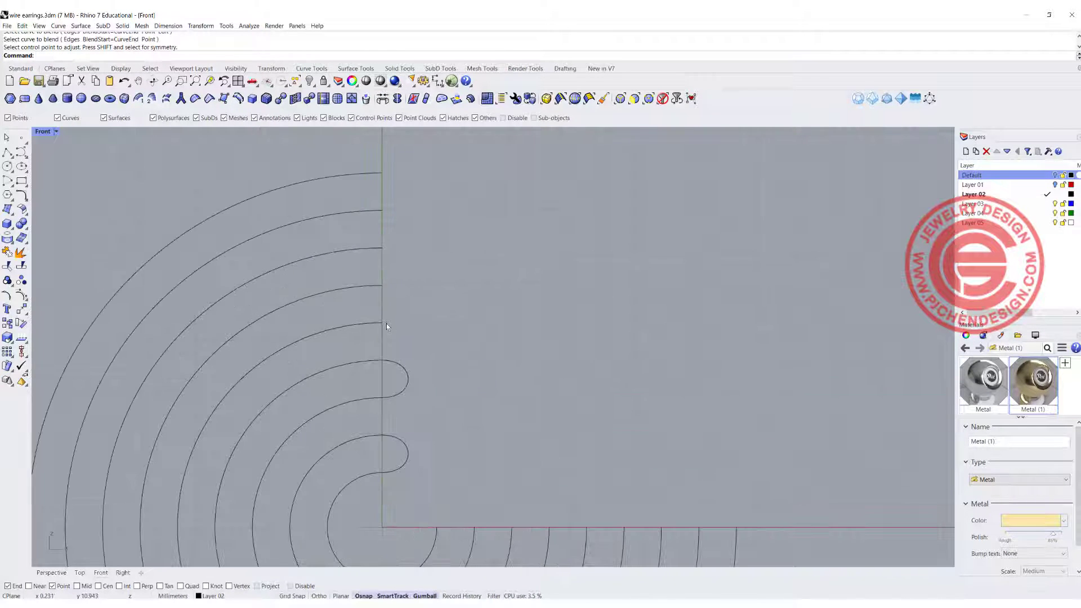
key("Return")
left_click(379, 320)
left_click(379, 285)
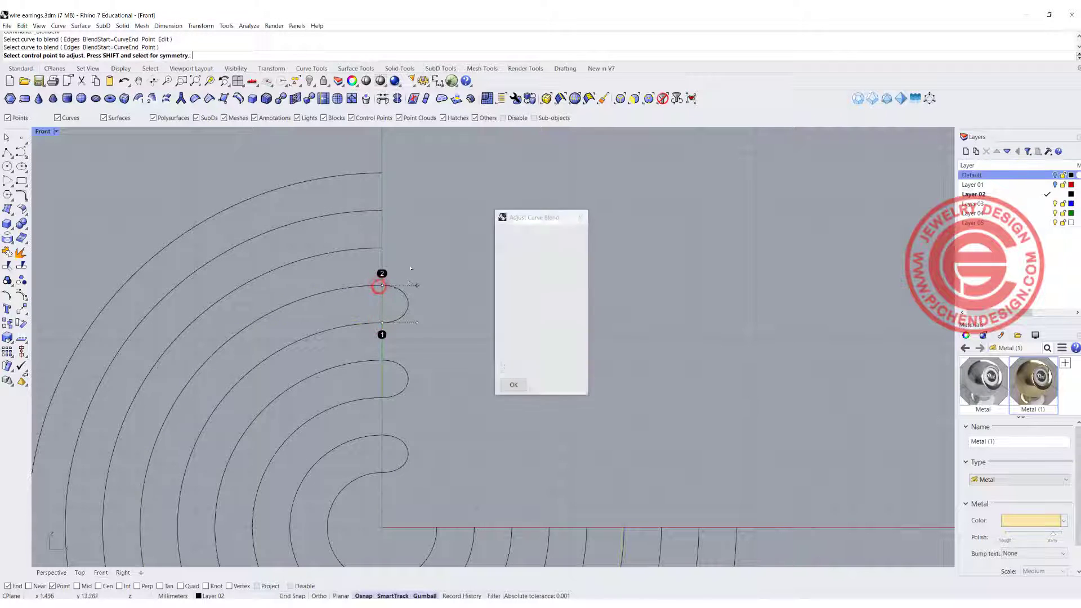
key("Return")
key("Return")
Blend the ends of the seventh and eighth arcs at the vertical axis, leaving the outermost arc open
left_click(381, 250)
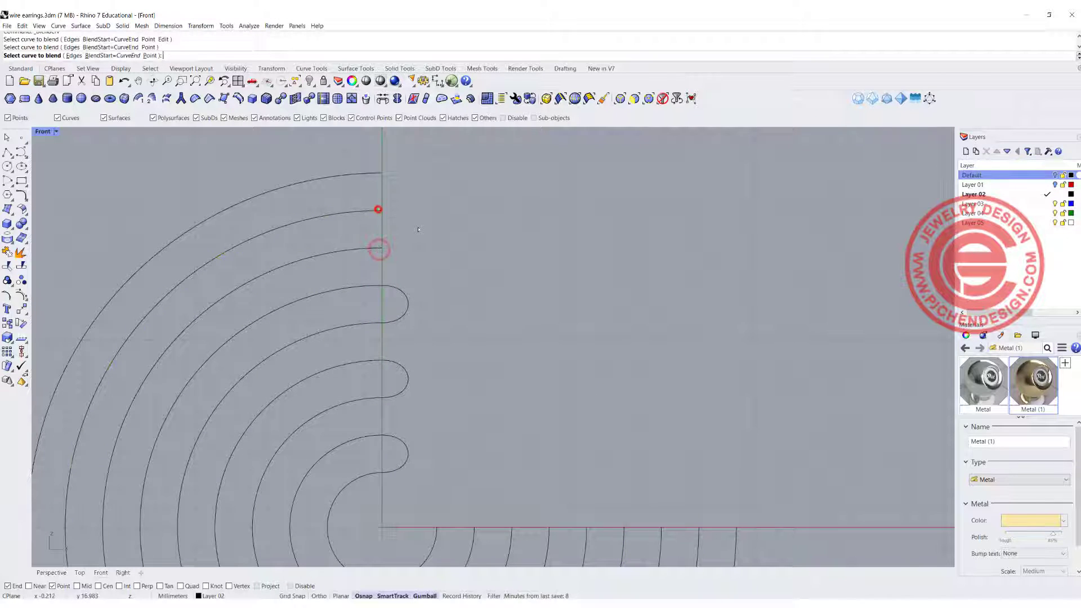
left_click(381, 210)
key("Return")
scroll(418, 264, "down", 5)
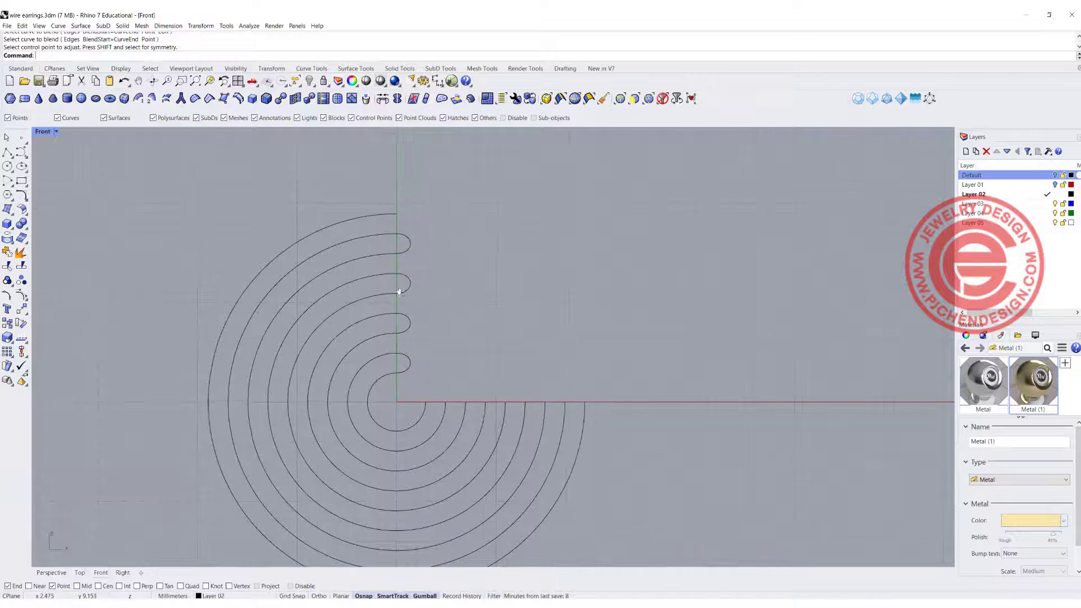
Blend the ends of the second and third arcs at the horizontal axis, leaving the innermost arc's end open
right_click_drag(381, 365, 341, 310)
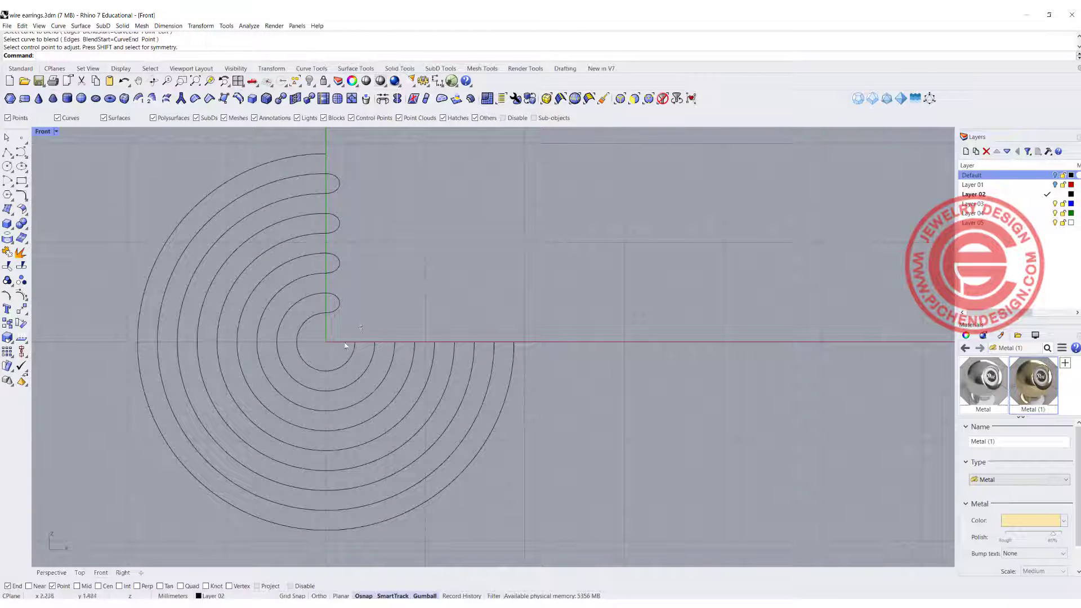
scroll(353, 339, "up", 3)
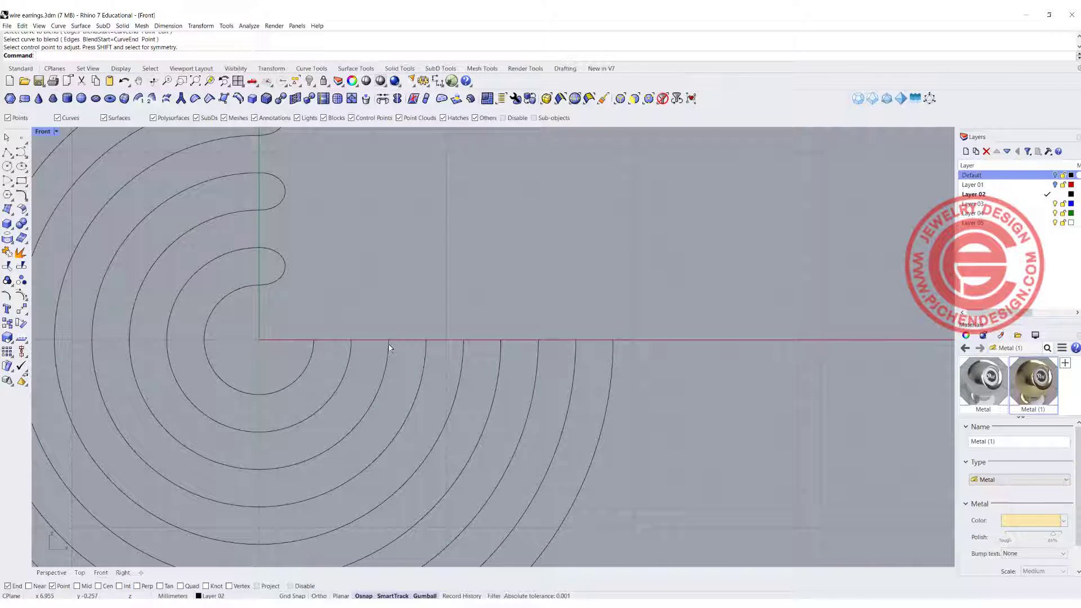
left_click(22, 195)
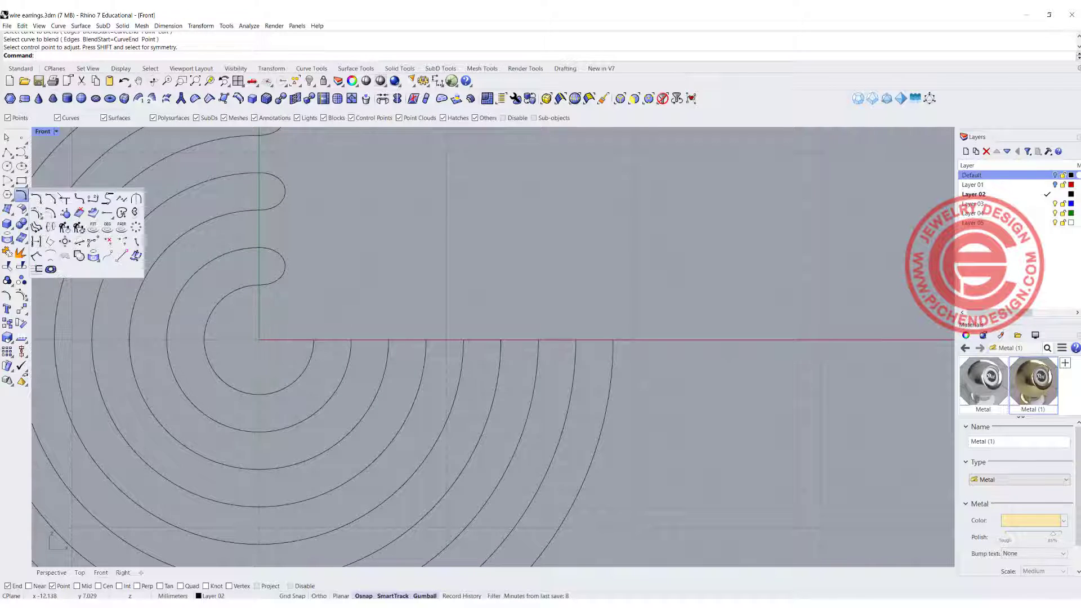
left_click(92, 199)
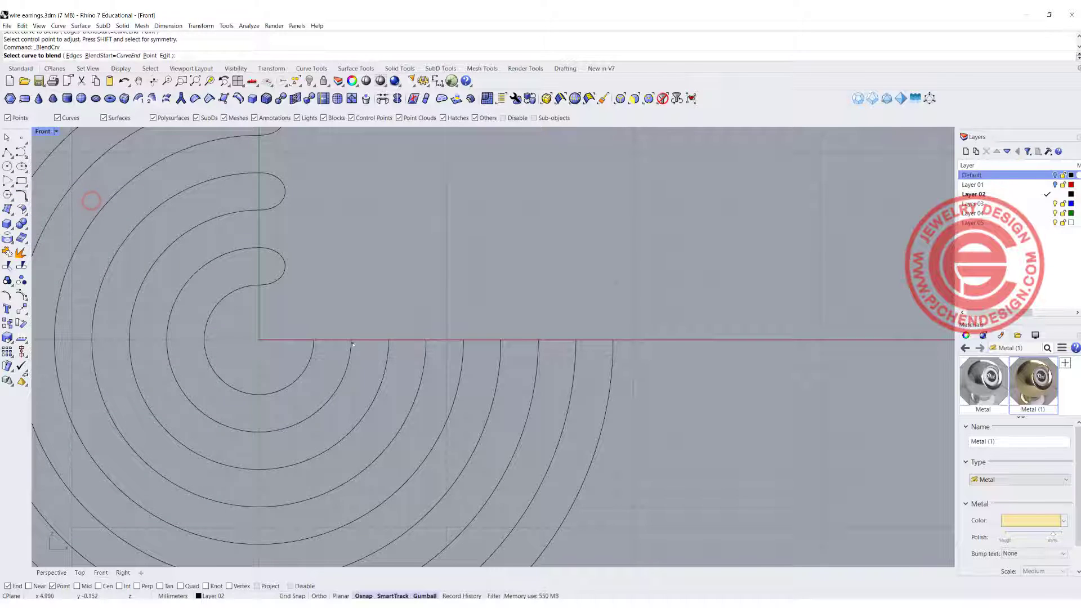
left_click(351, 342)
left_click(388, 342)
right_click(388, 342)
Blend the ends of the fourth and fifth arcs from the center at the horizontal axis
right_click(390, 342)
left_click(426, 341)
left_click(463, 342)
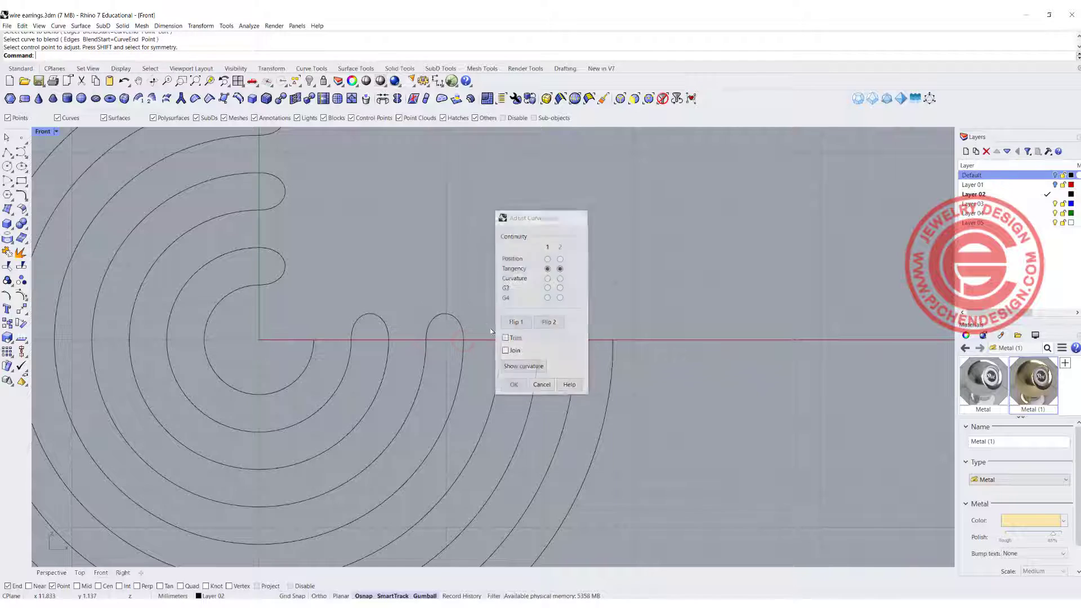
key("Return")
Blend the ends of the sixth and seventh arcs from the center at the horizontal axis
left_click(500, 342)
left_click(537, 343)
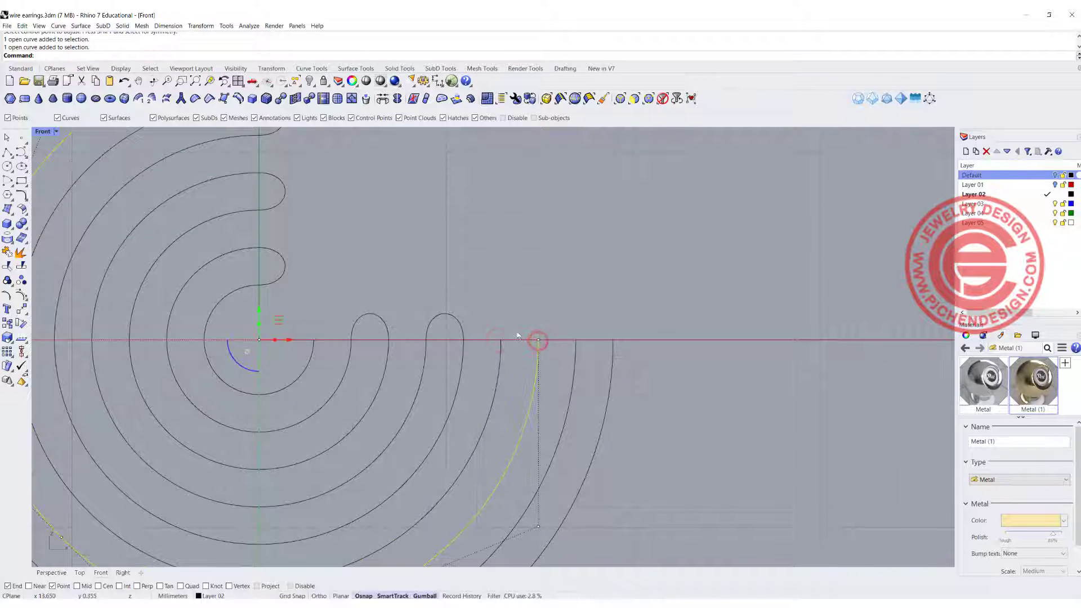
right_click(517, 334)
left_click(501, 342)
left_click(538, 342)
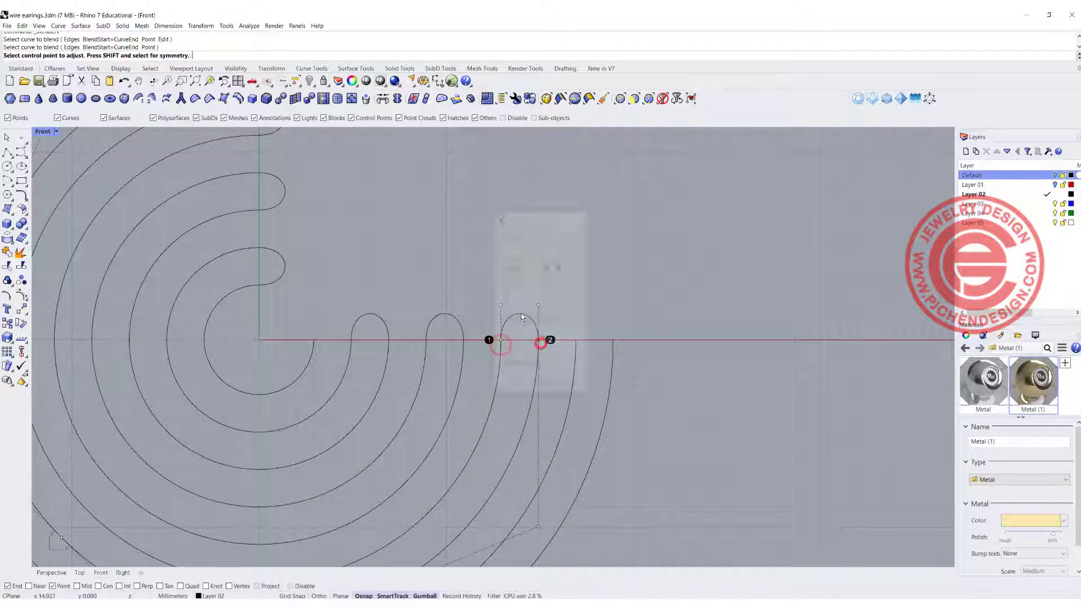
left_click(513, 384)
Blend the ends of the two outermost arcs at the horizontal axis
key("Return")
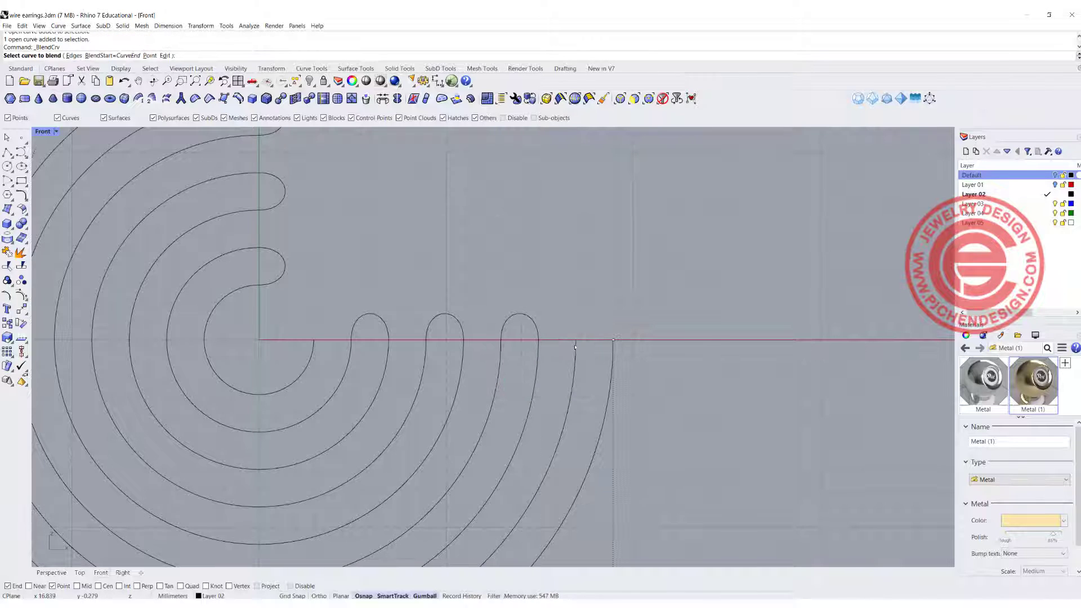
left_click(574, 345)
left_click(614, 341)
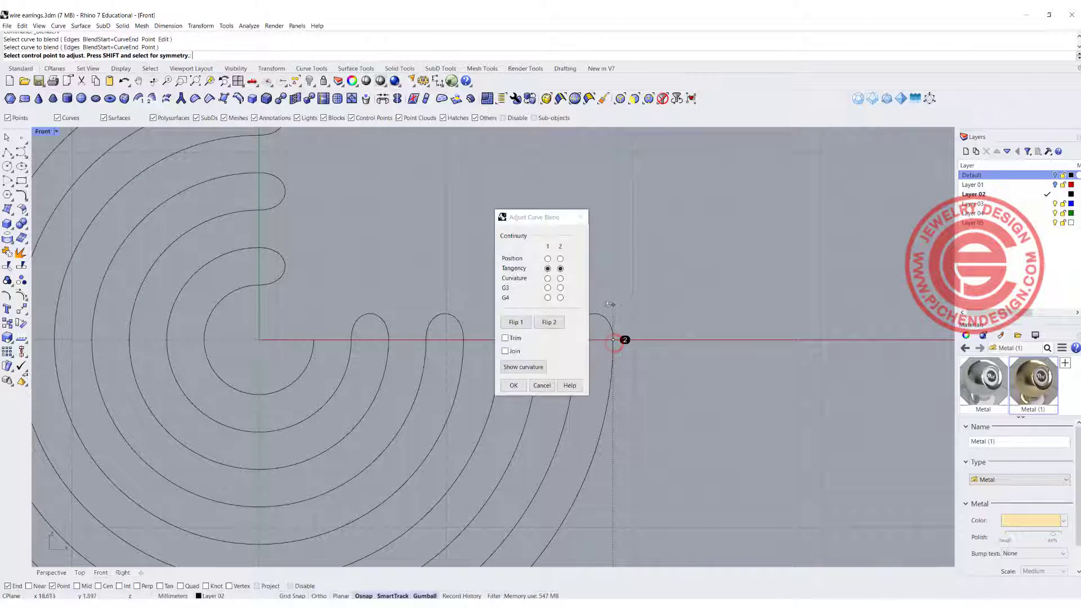
key("Return")
Join all the arcs and blend curves into one continuous serpentine curve
scroll(524, 247, "down", 5)
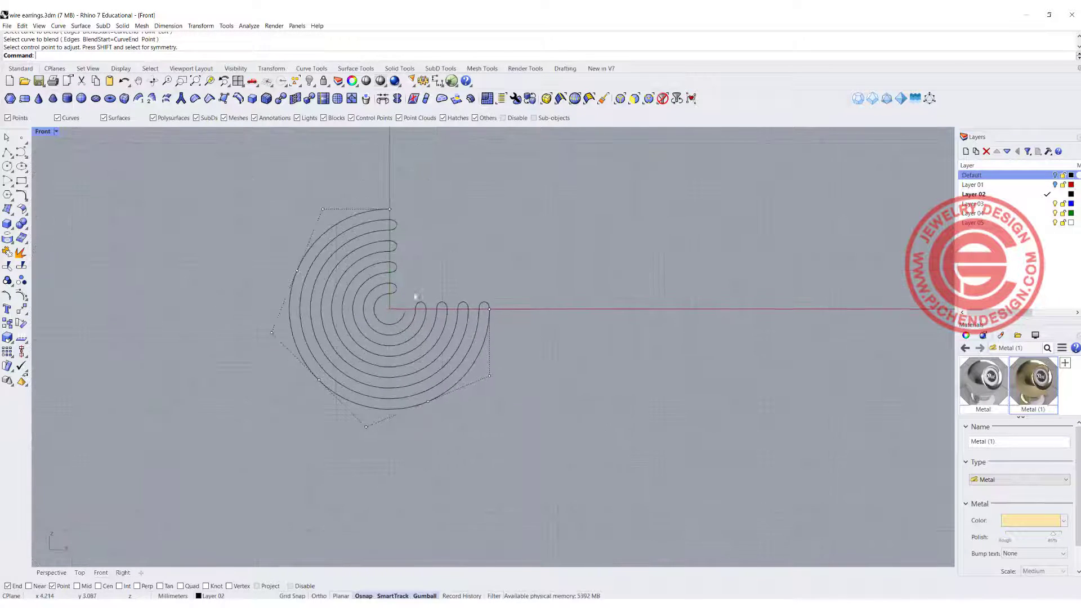
left_click_drag(639, 457, 213, 184)
left_click(9, 254)
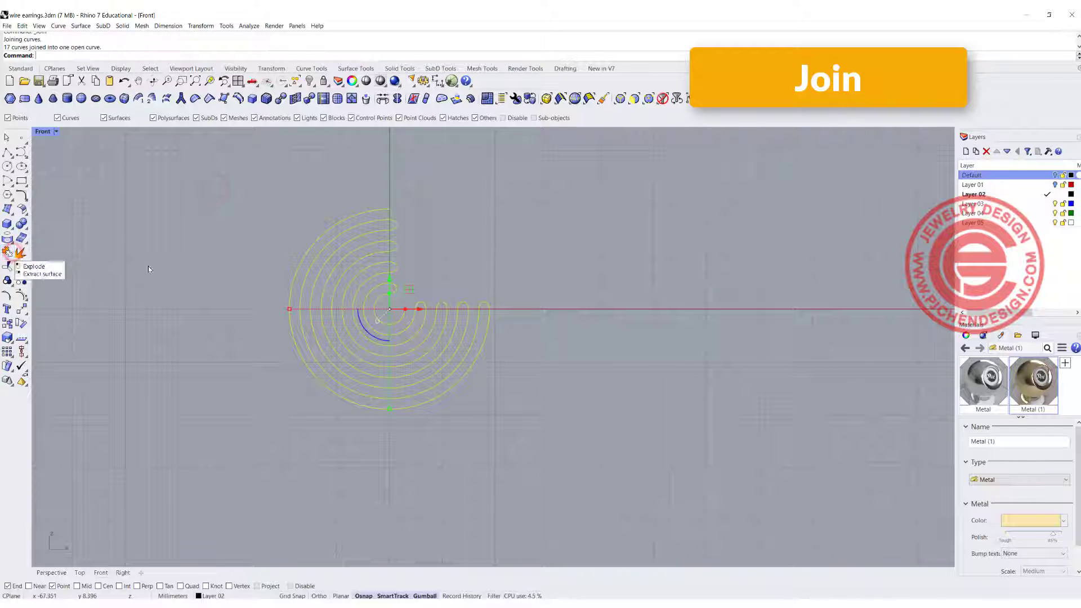
left_click(297, 185)
scroll(381, 215, "up", 3)
scroll(381, 215, "down", 2)
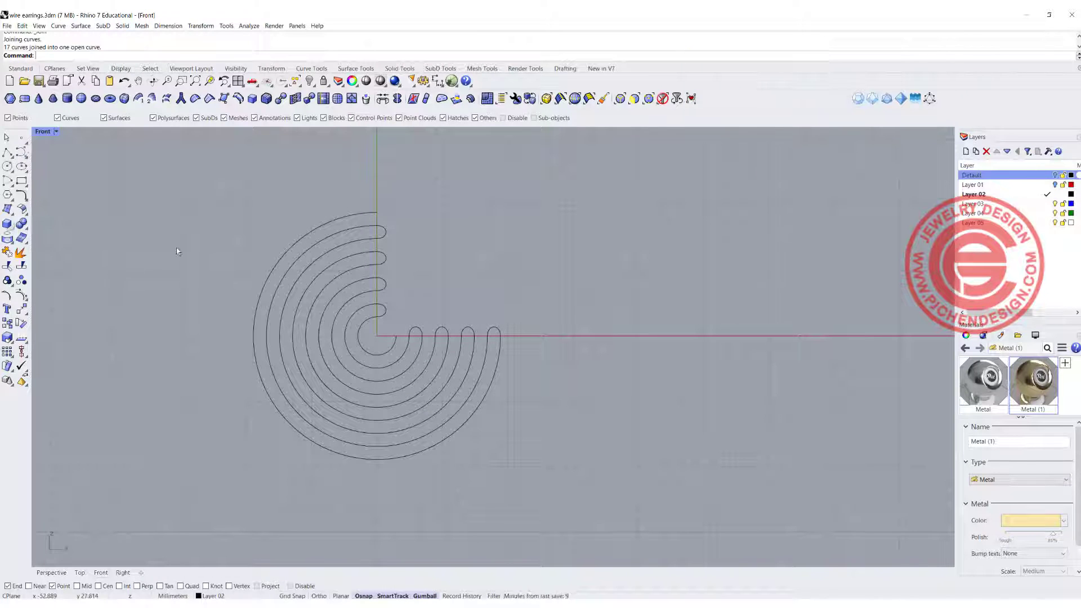
Pipe the joined serpentine curve with 1.2 mm start and end diameters and round caps
left_click(300, 242)
left_click(7, 226)
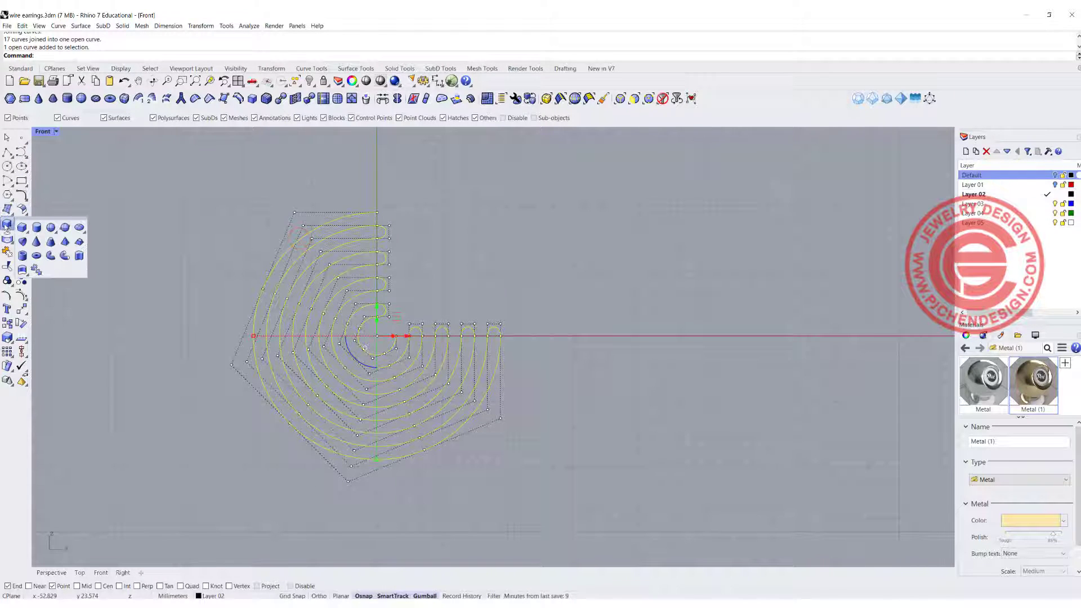
left_click(65, 254)
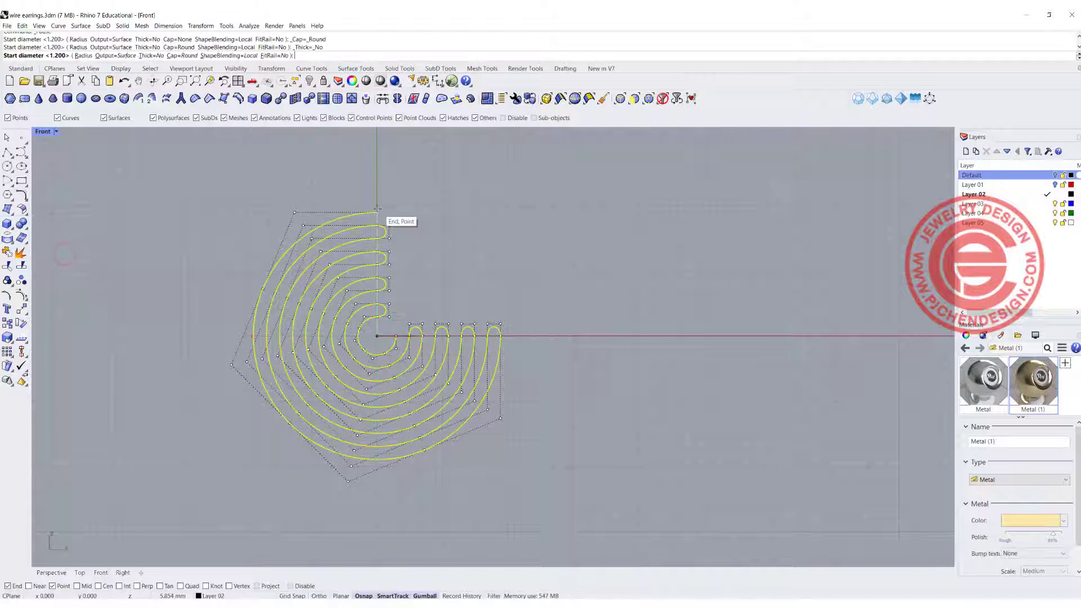
key("Return")
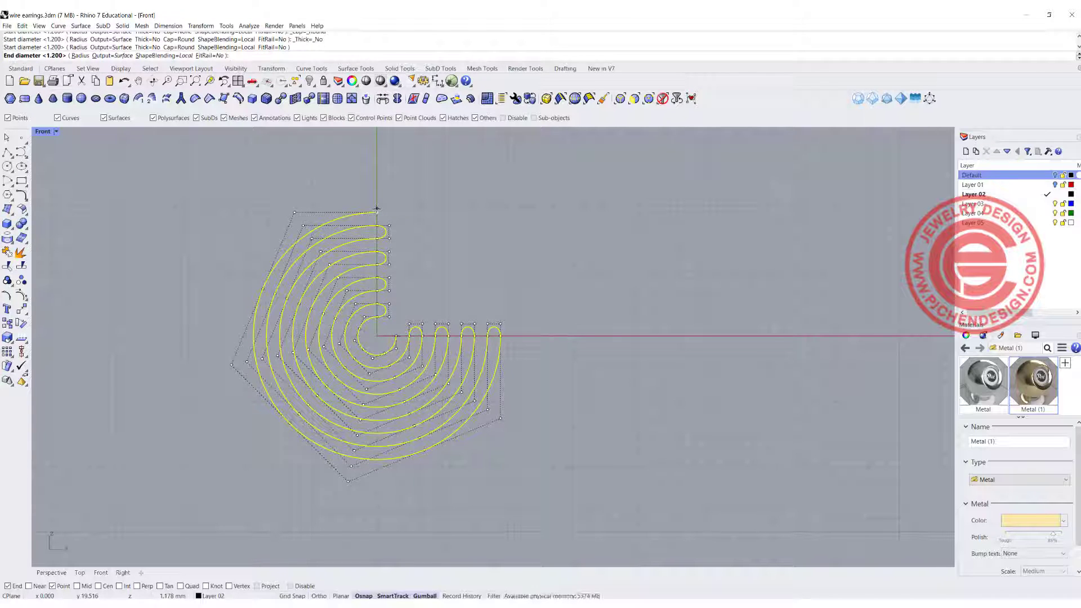
key("Return")
key("Return")
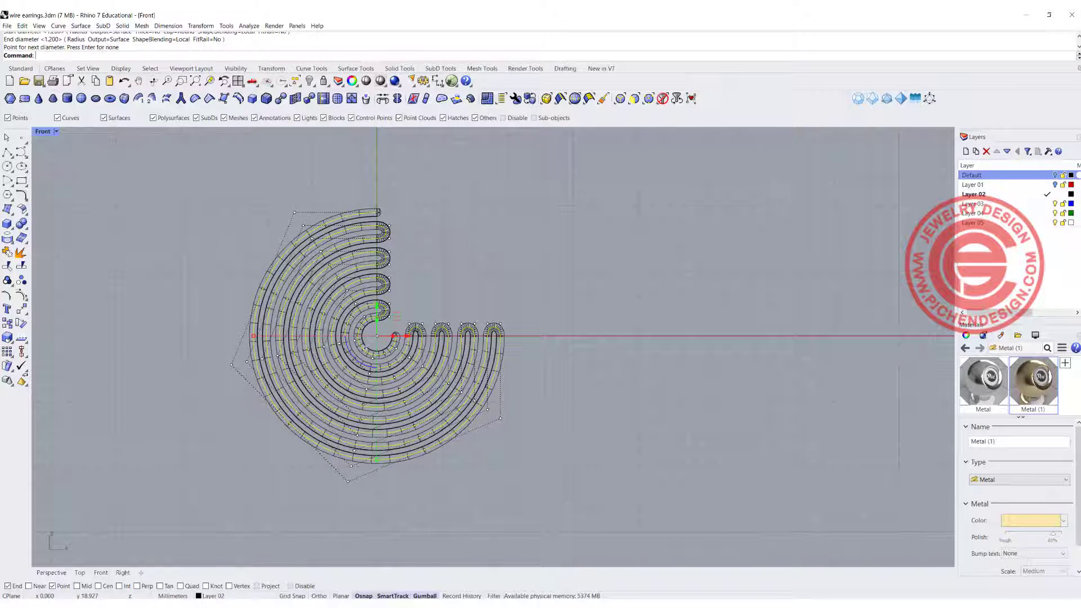
left_click(452, 235)
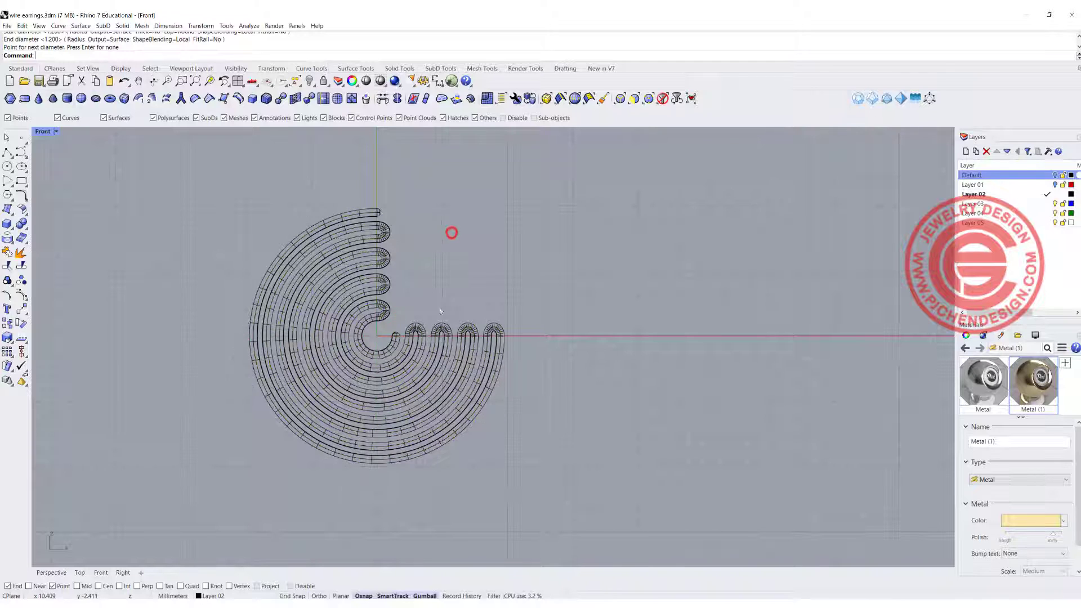
Twist the serpentine pipe 180 degrees around a vertical axis running from its top end to the bottom of the outermost arc
double_click(46, 133)
right_click_drag(657, 217, 722, 251)
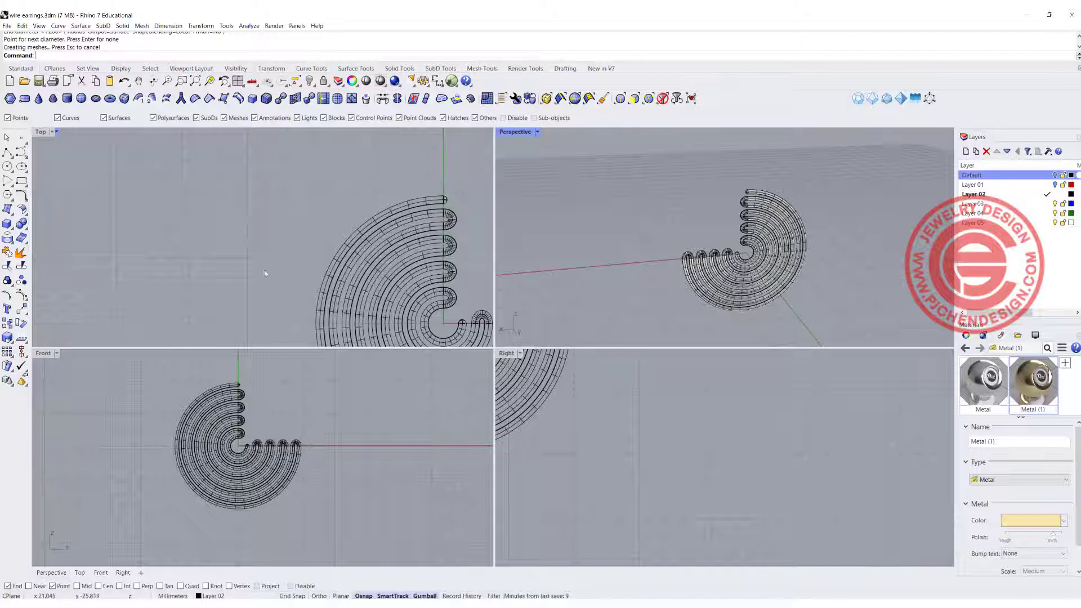
left_click(21, 309)
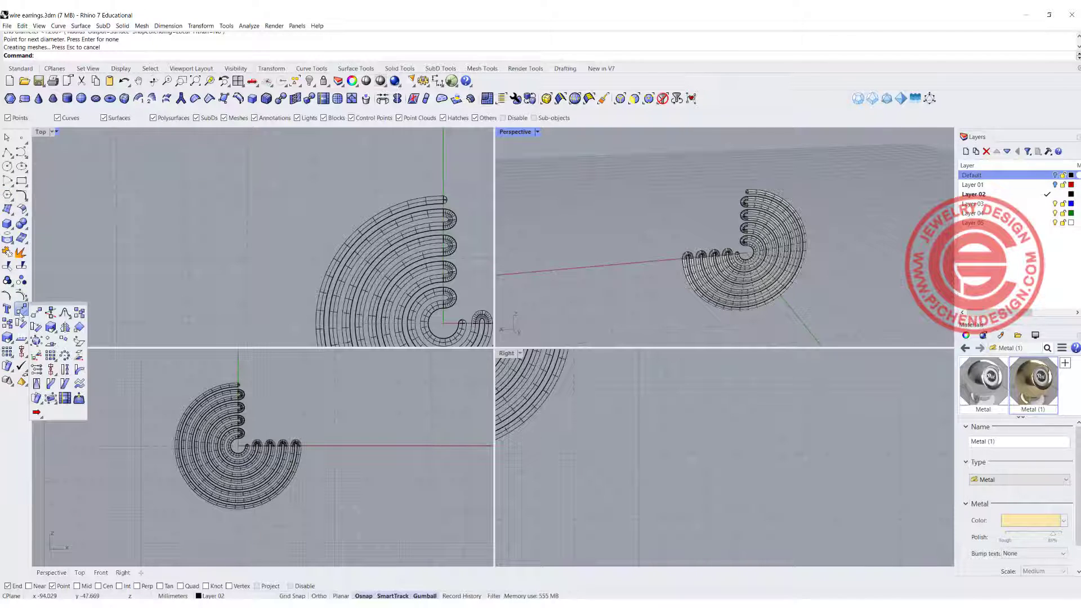
left_click(66, 369)
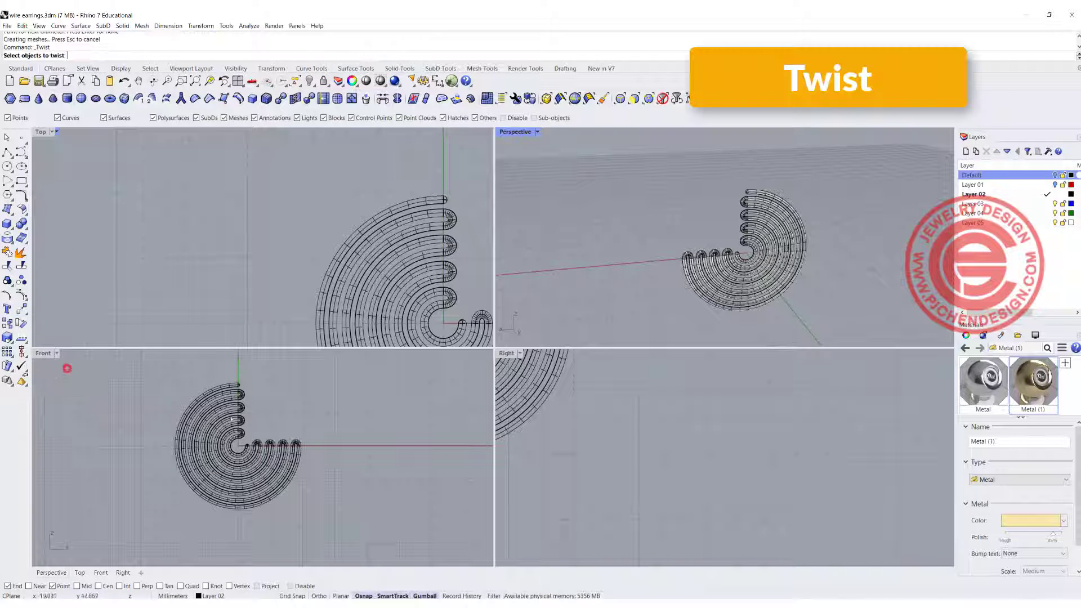
left_click(233, 384)
key("Return")
scroll(237, 384, "up", 5)
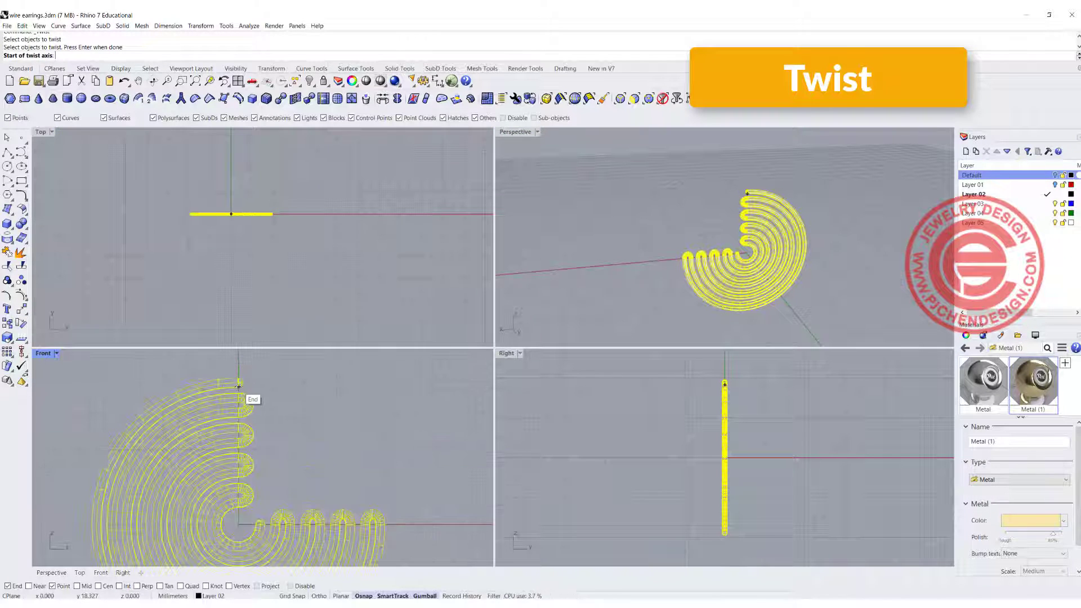
left_click(239, 382)
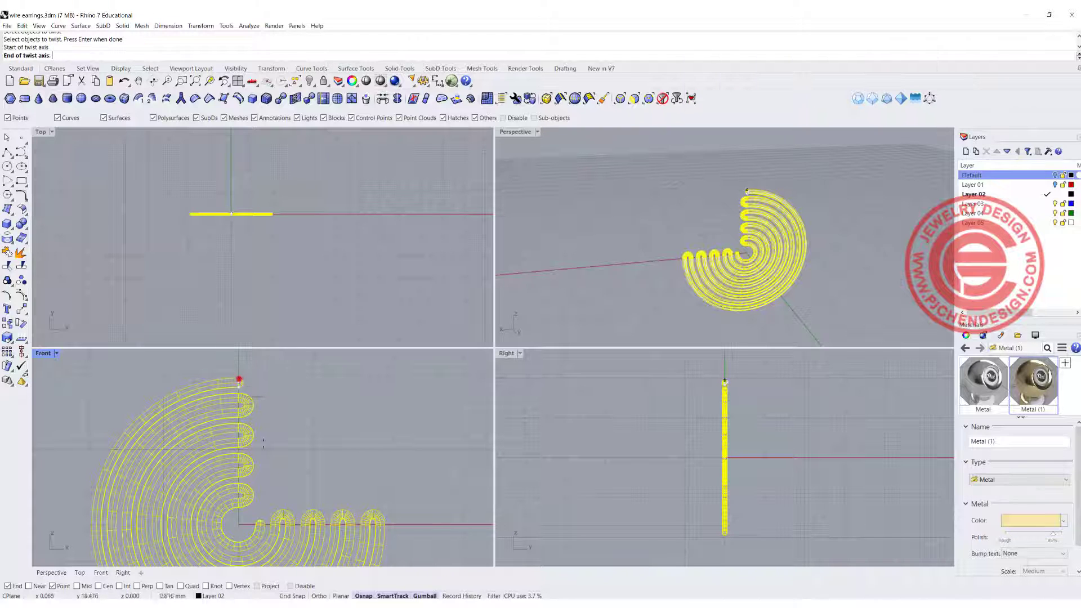
scroll(239, 377, "down", 3)
scroll(246, 490, "up", 4)
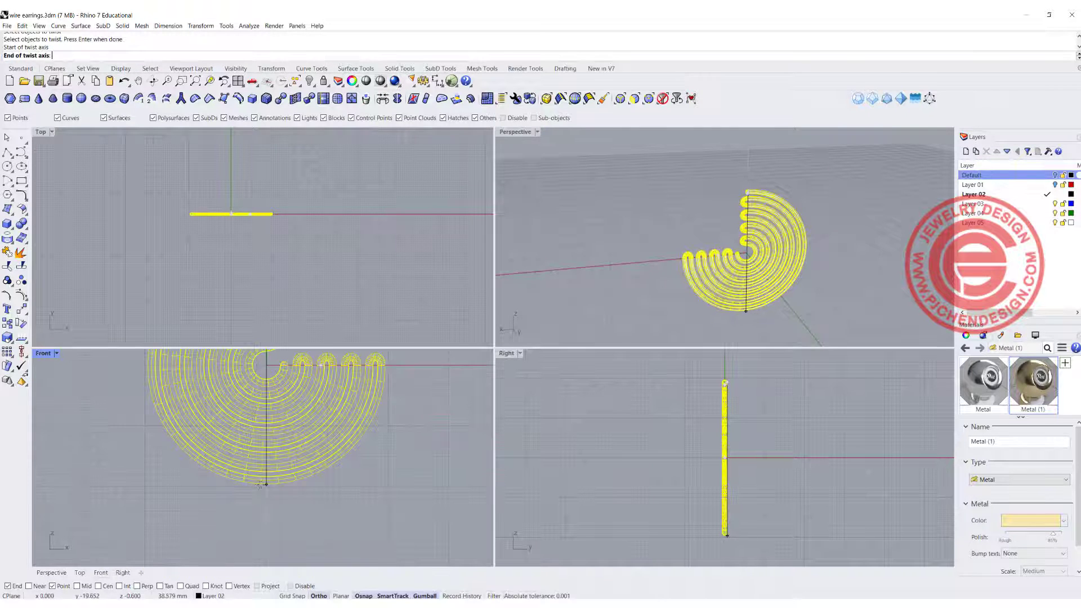
left_click(262, 484)
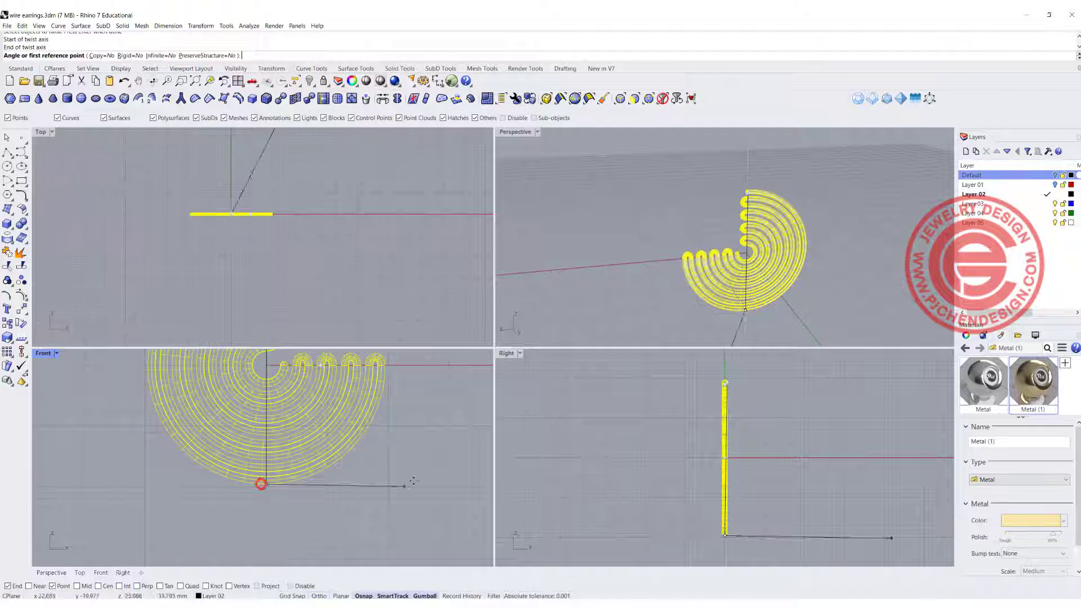
left_click(339, 214)
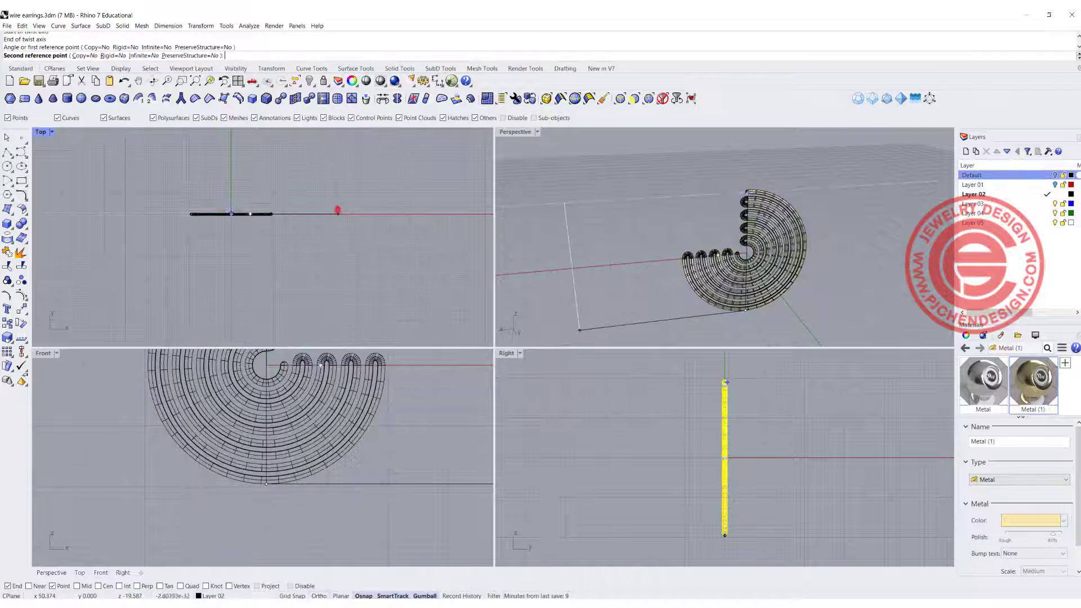
left_click(131, 216)
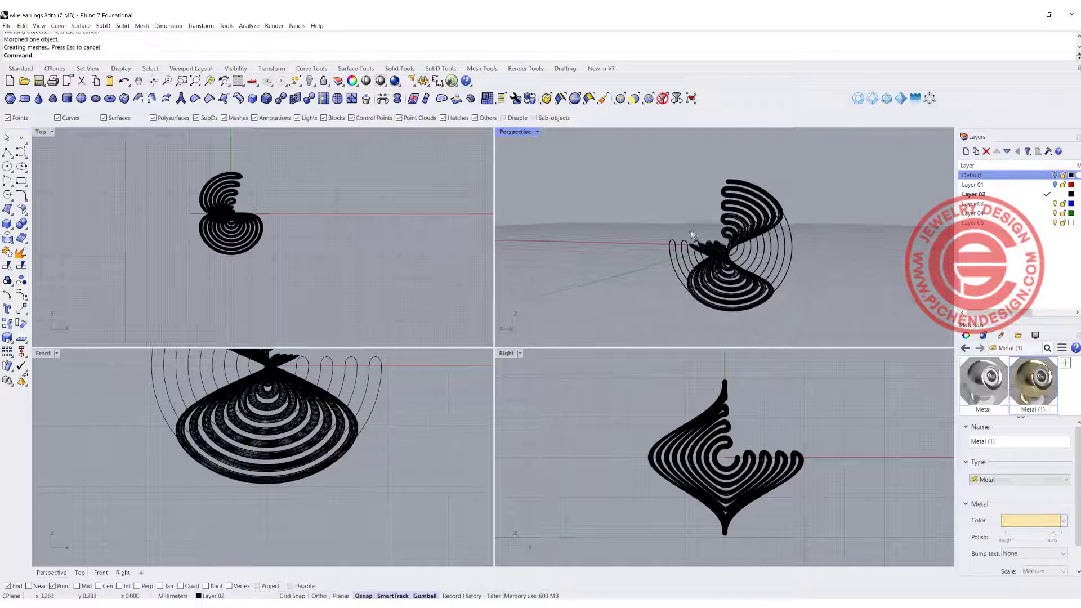
Show the maximized Perspective view in Rendered mode and examine the twisted pipe from several angles
double_click(515, 132)
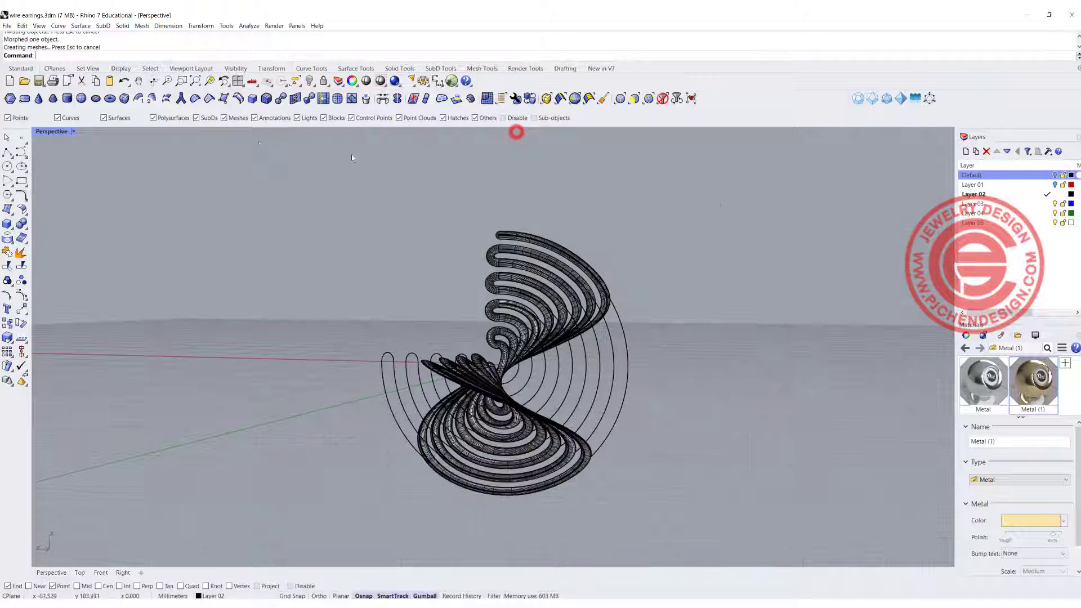
left_click(75, 132)
left_click(75, 191)
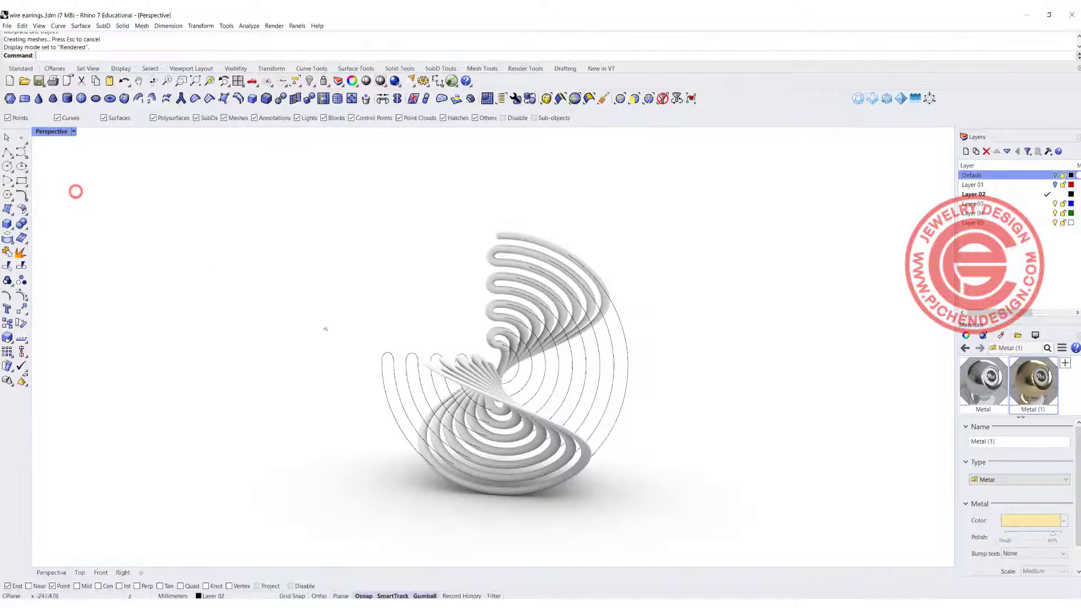
right_click_drag(448, 331, 502, 361)
scroll(585, 388, "up", 8)
scroll(576, 385, "up", 2)
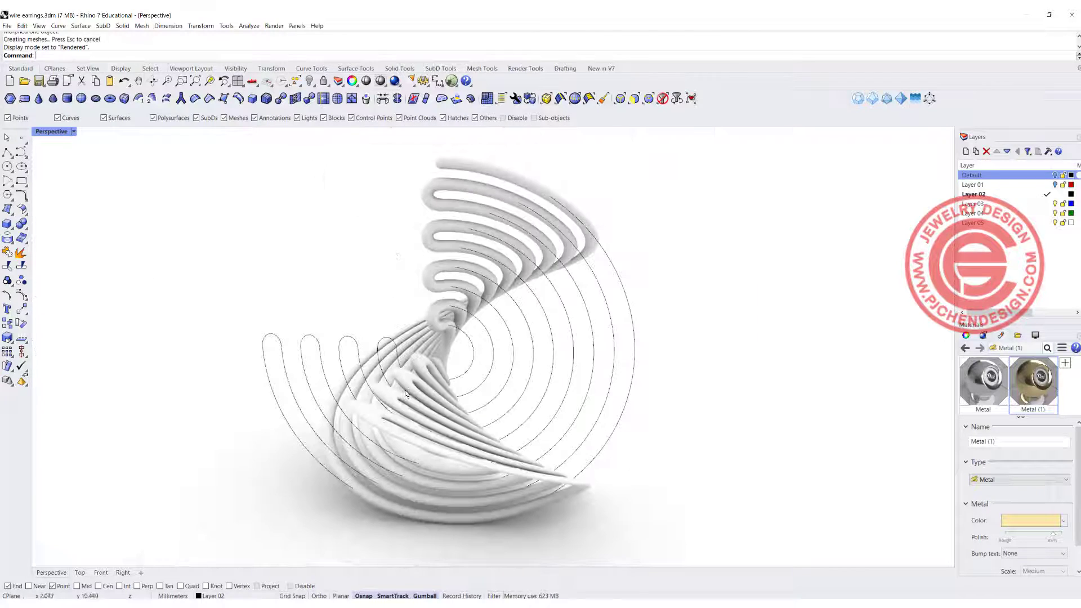
right_click_drag(400, 400, 491, 368)
right_click_drag(315, 341, 470, 416)
Delete the twisted pipe and set the Perspective view's display mode to Ghosted
left_click(397, 364)
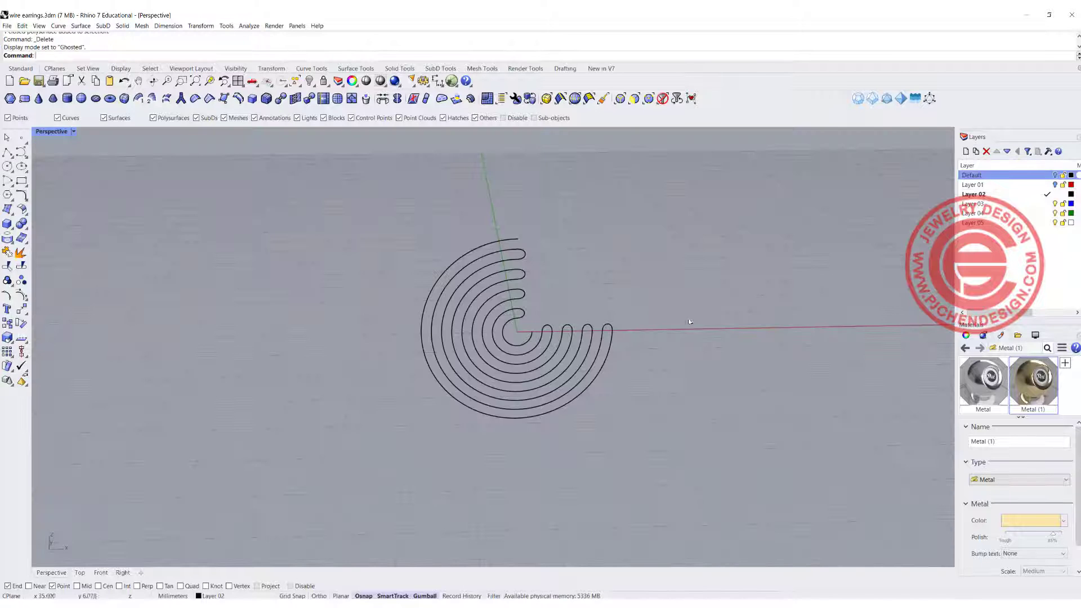
scroll(578, 314, "up", 3)
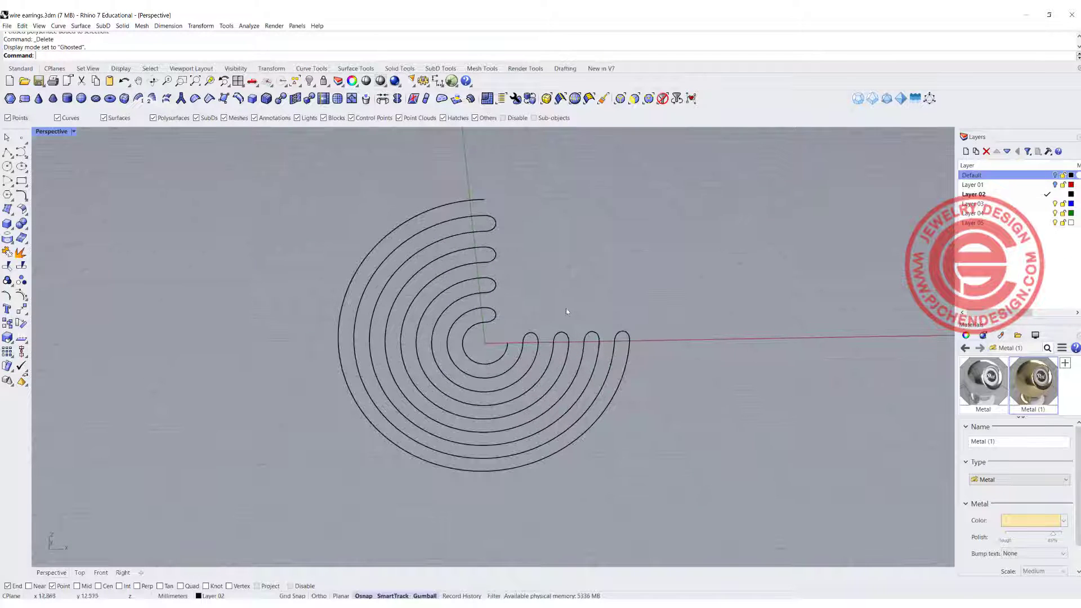
right_click_drag(565, 308, 243, 202)
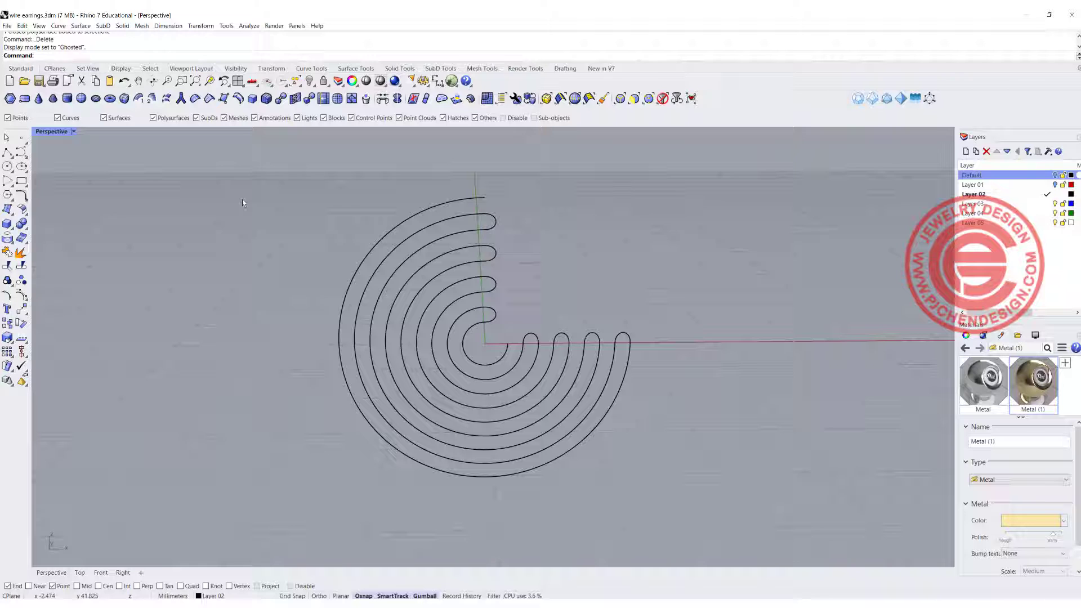
Twist the flat serpentine curve 180 degrees around a vertical axis from its top end to the outermost arc's bottom quadrant, with Quad snap on
double_click(58, 132)
scroll(298, 427, "down", 10)
right_click_drag(282, 380, 257, 414)
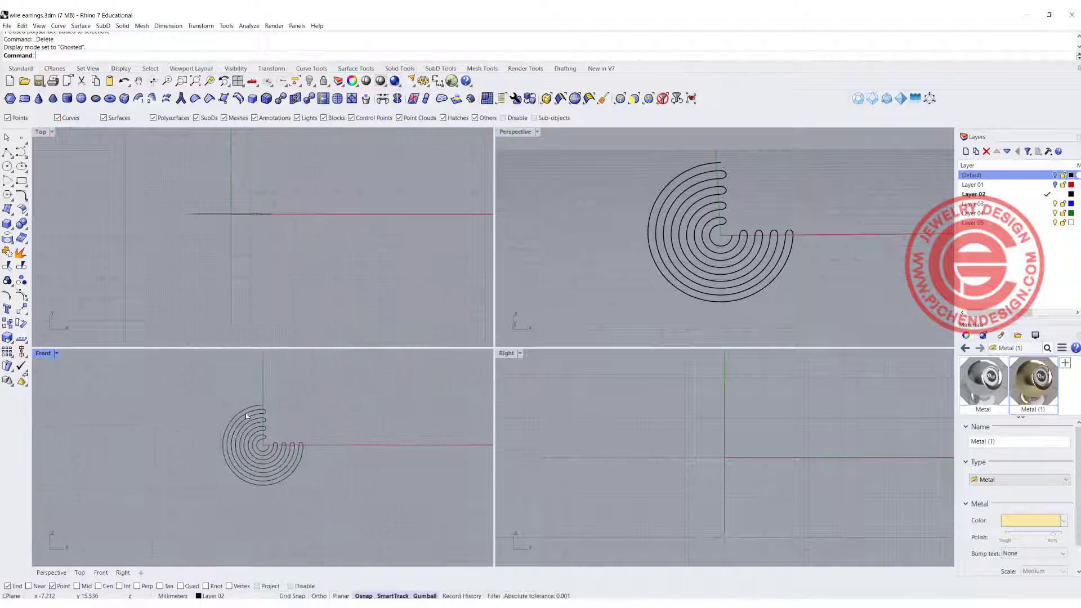
scroll(254, 409, "up", 6)
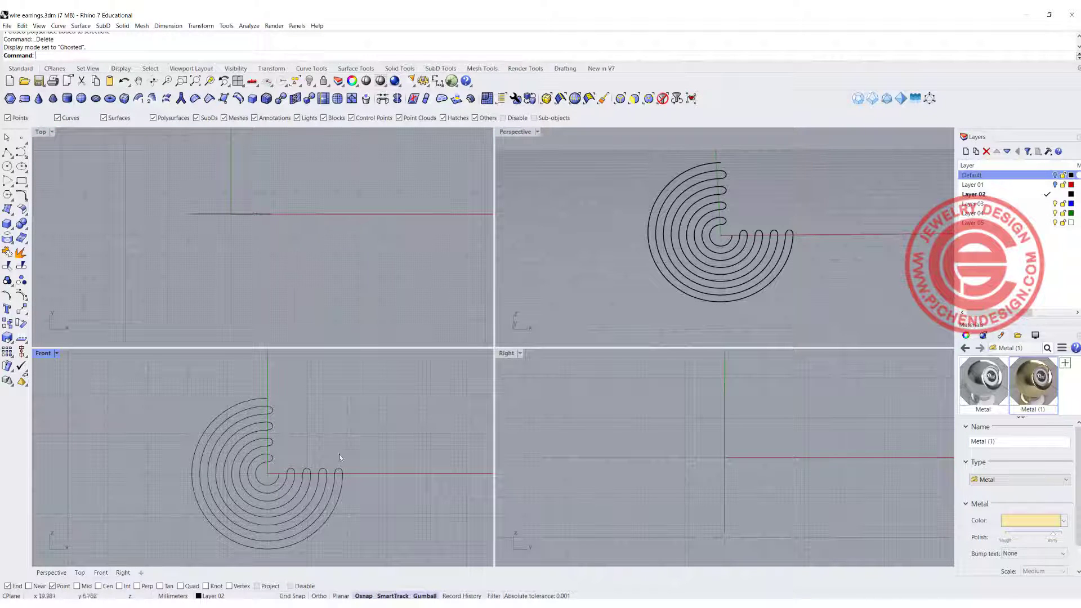
left_click_drag(366, 530, 147, 383)
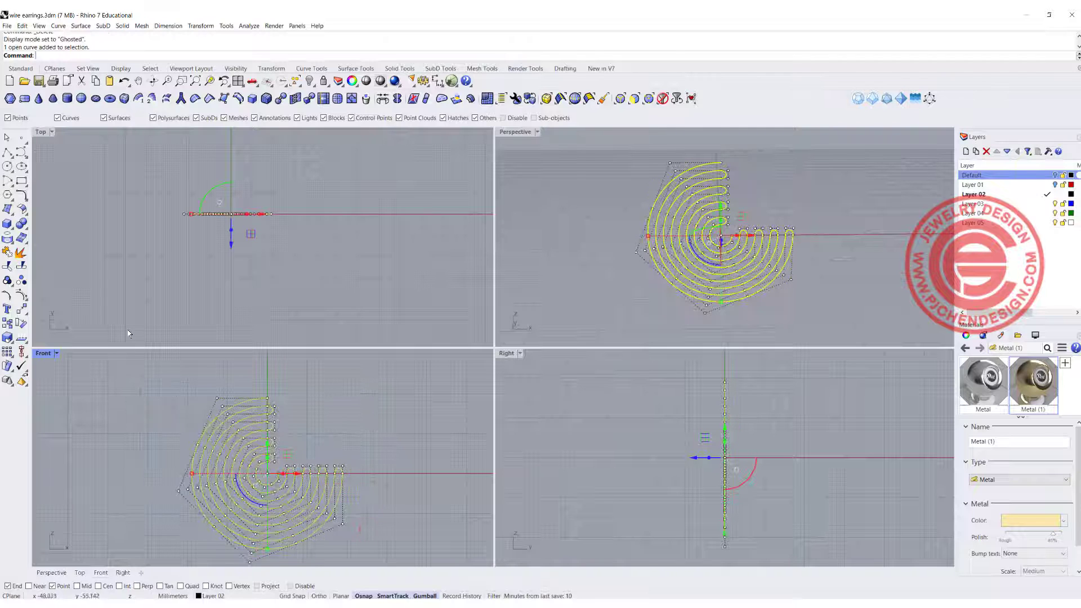
left_click(25, 310)
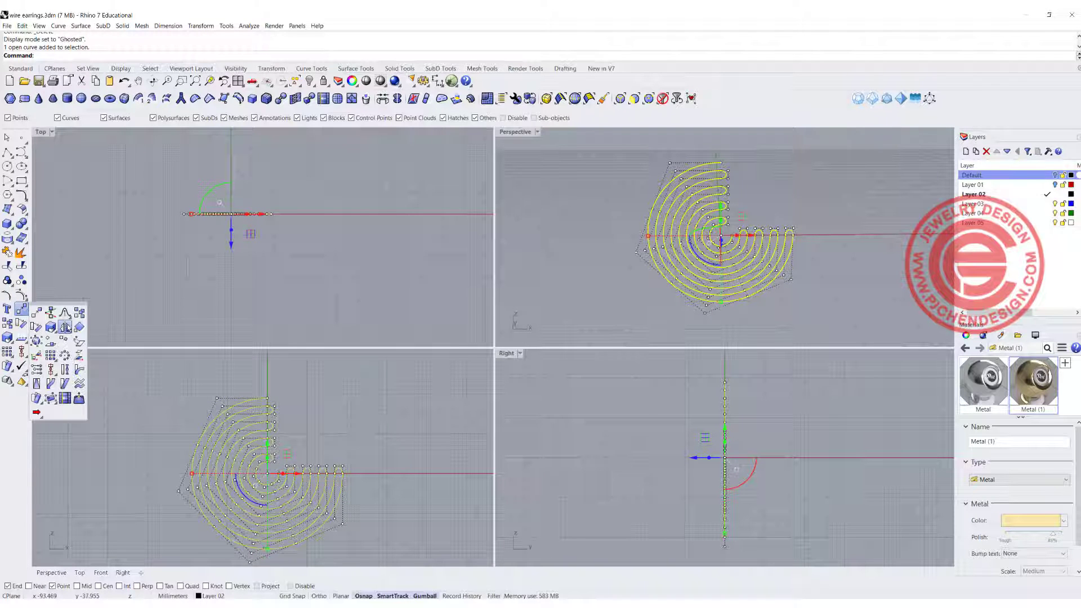
left_click(65, 370)
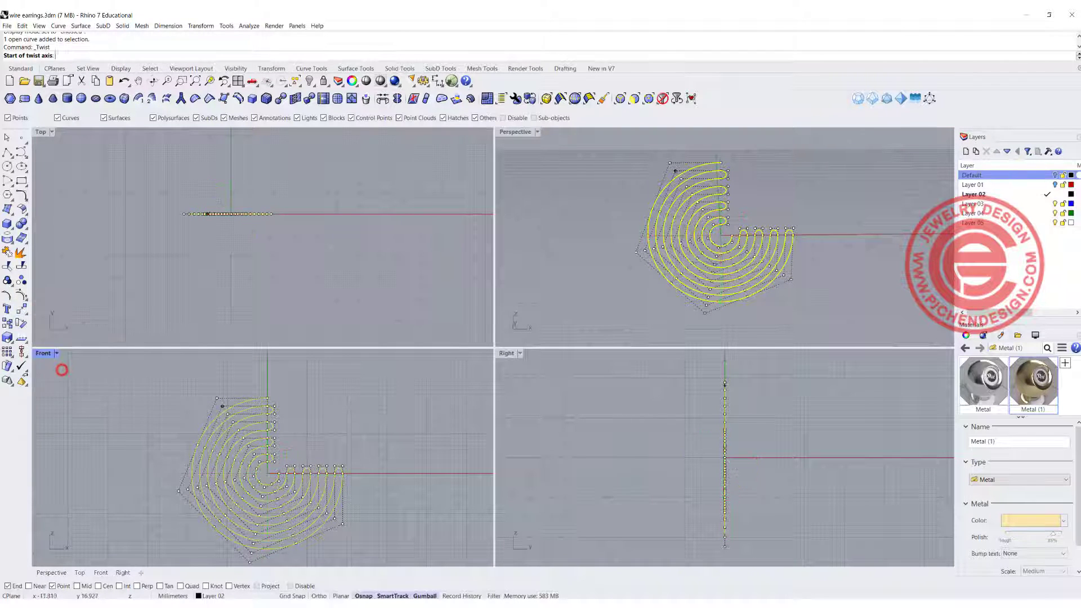
left_click(267, 397)
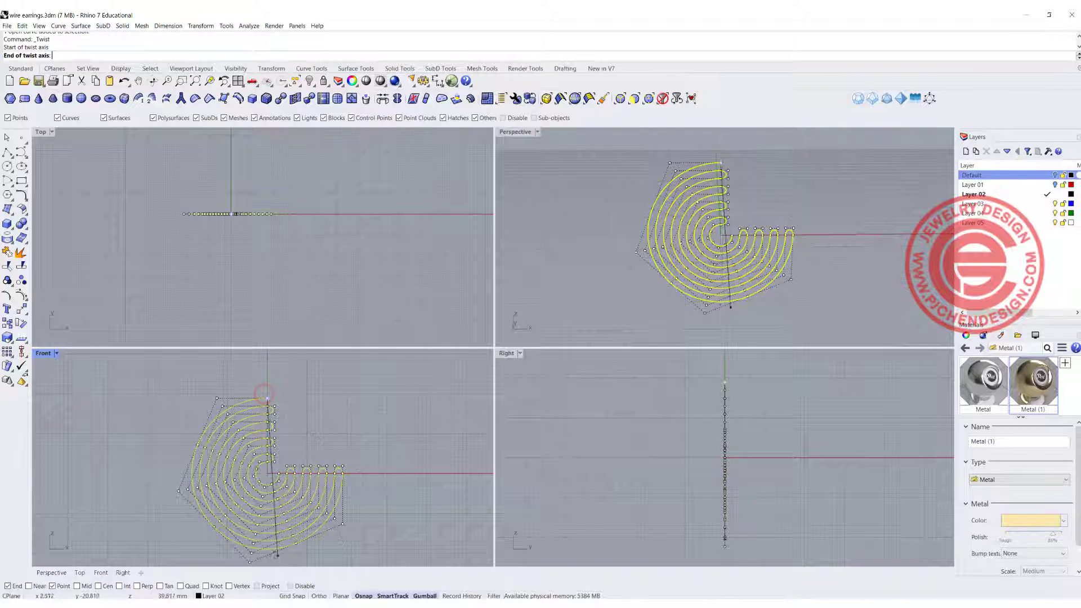
scroll(254, 549, "up", 5)
left_click(181, 585)
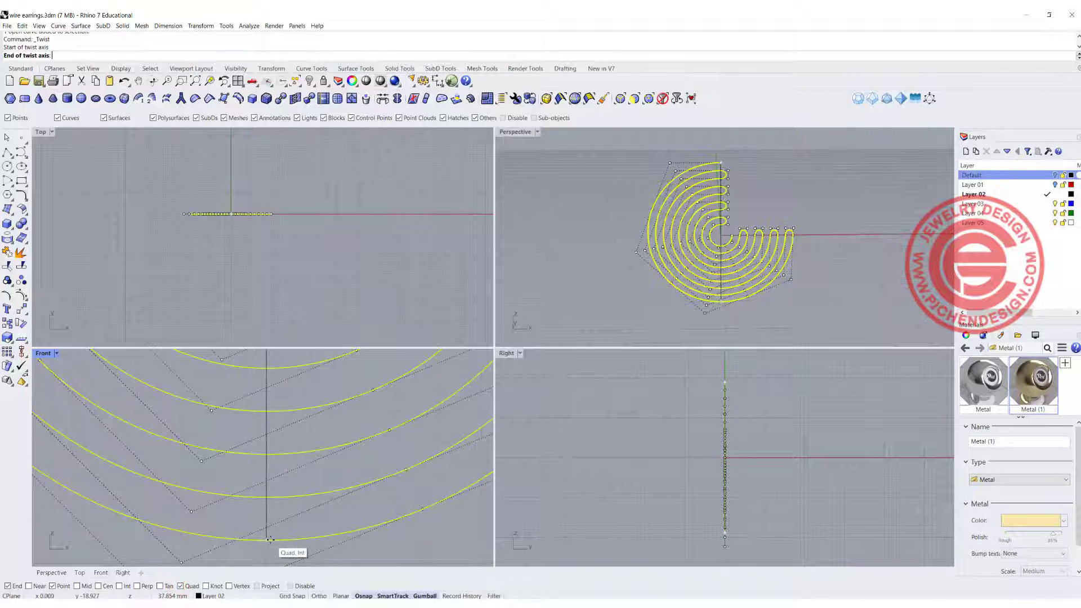
left_click(269, 539)
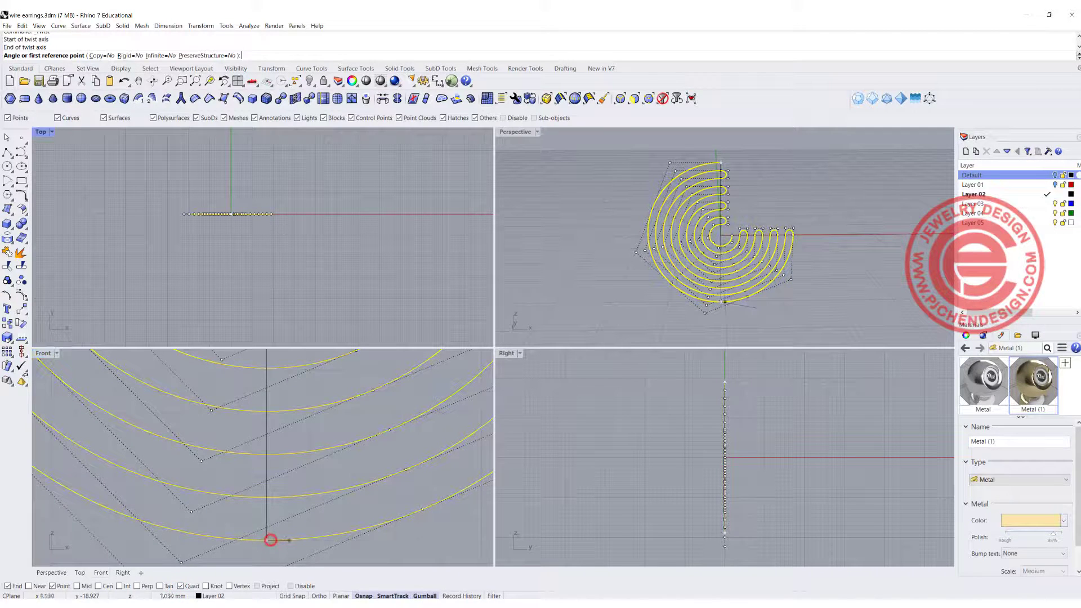
left_click(314, 214)
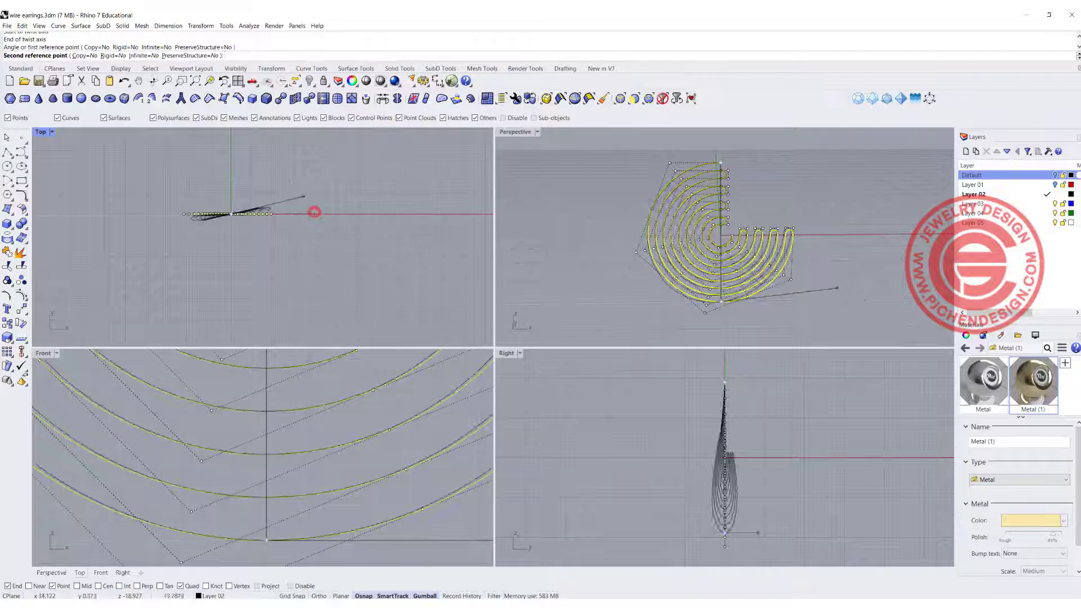
left_click(104, 214)
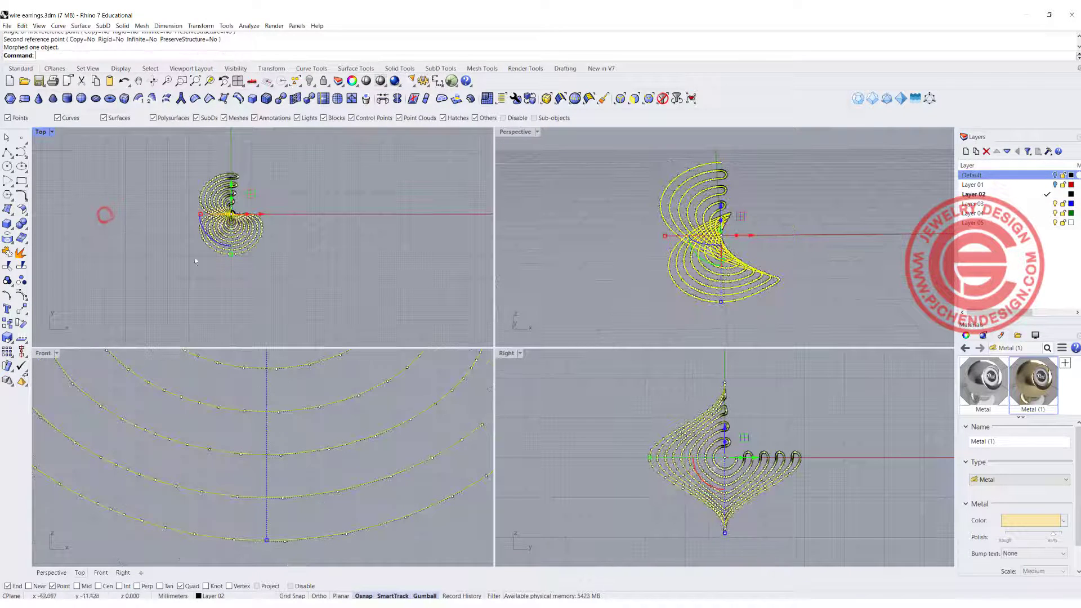
left_click(367, 285)
Inspect the twisted serpentine curve in the maximized Perspective view and select it
double_click(516, 131)
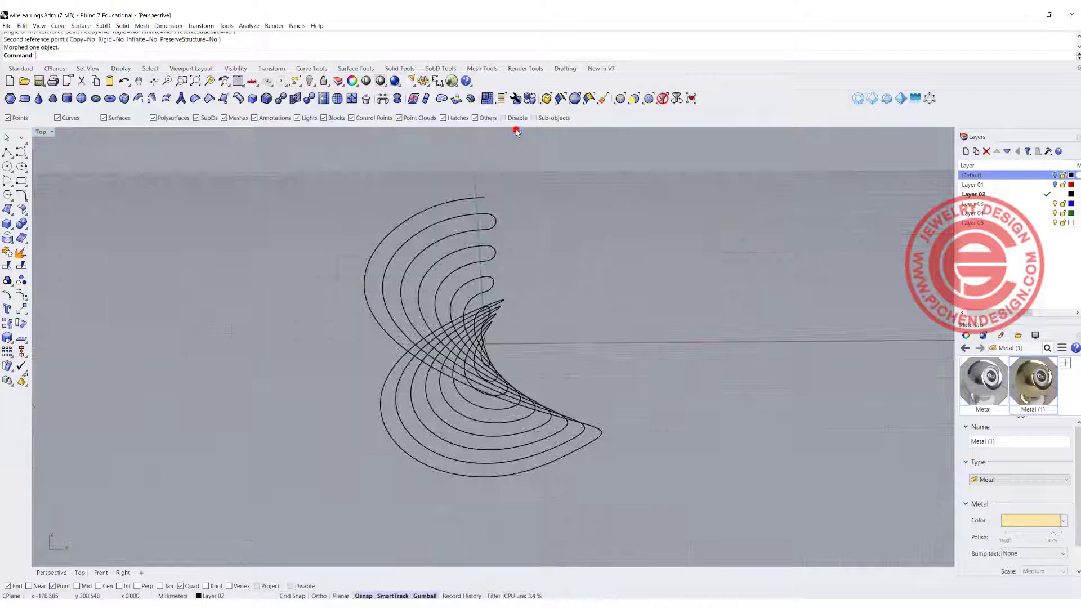
right_click_drag(379, 319, 591, 331)
right_click_drag(439, 299, 552, 286)
left_click(563, 267)
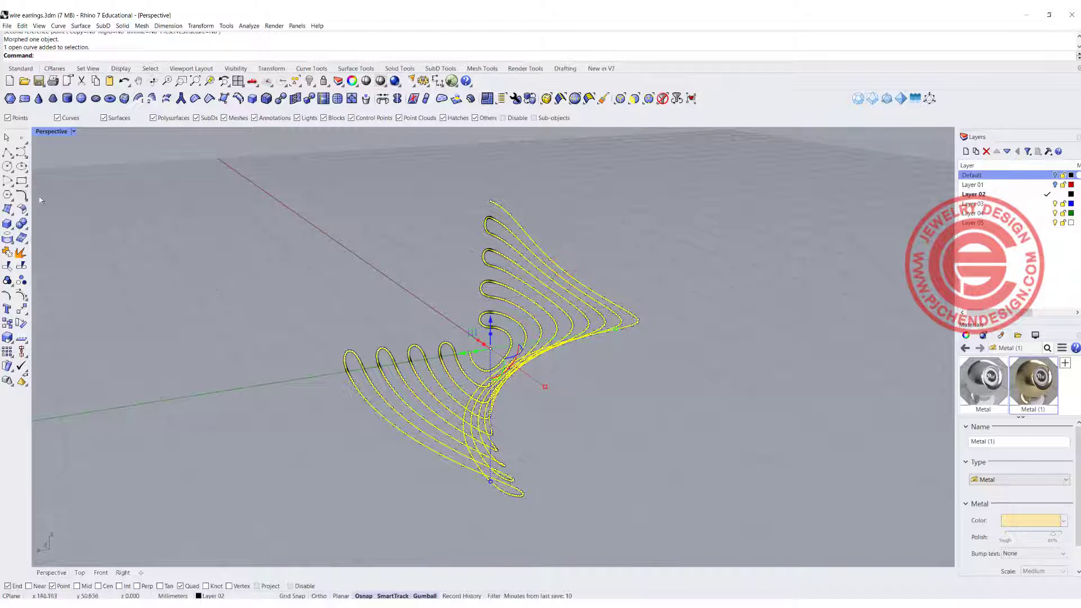